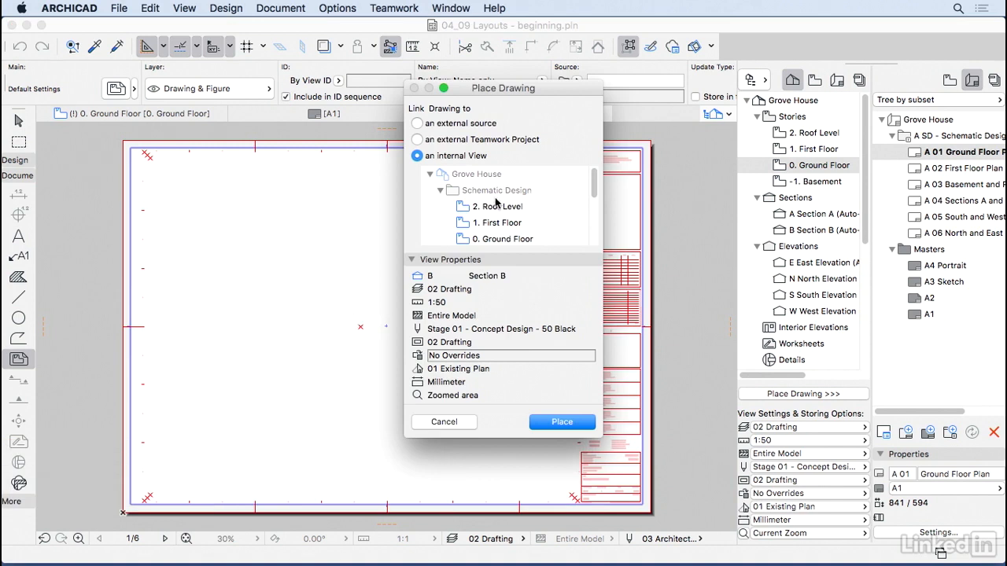
Step: Place the 0. Ground Floor internal view from the Schematic Design folder as a drawing on the A 01 layout
scroll(507, 202, "down", 1)
scroll(520, 236, "down", 1)
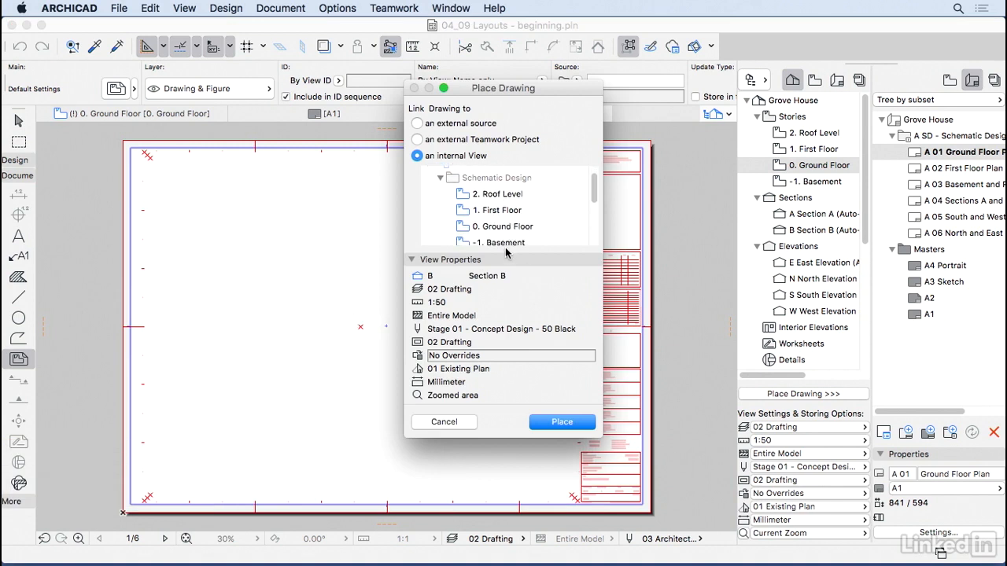
left_click(503, 228)
left_click(563, 423)
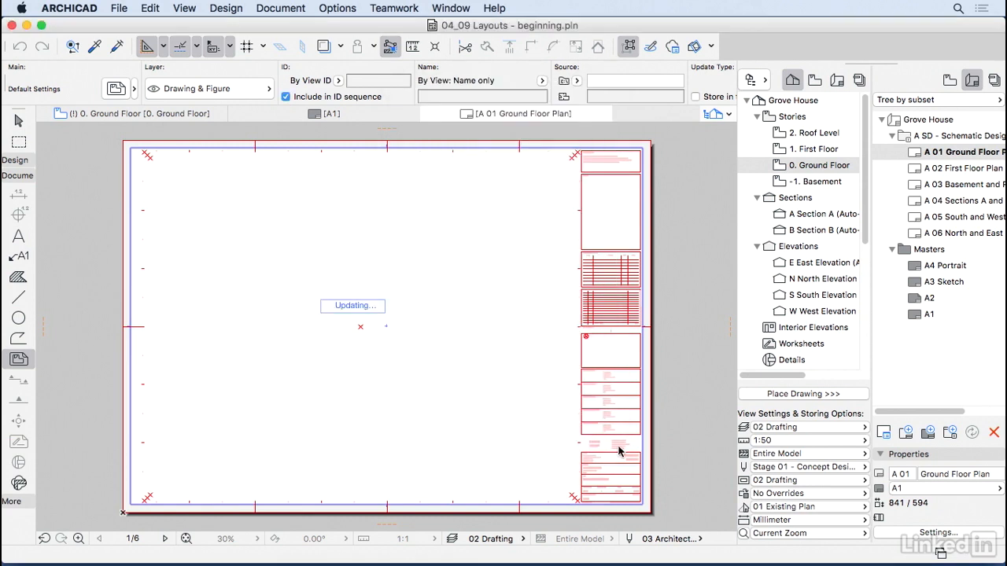
Step: Delete the Ground Floor drawing placed on the layout
left_click(18, 120)
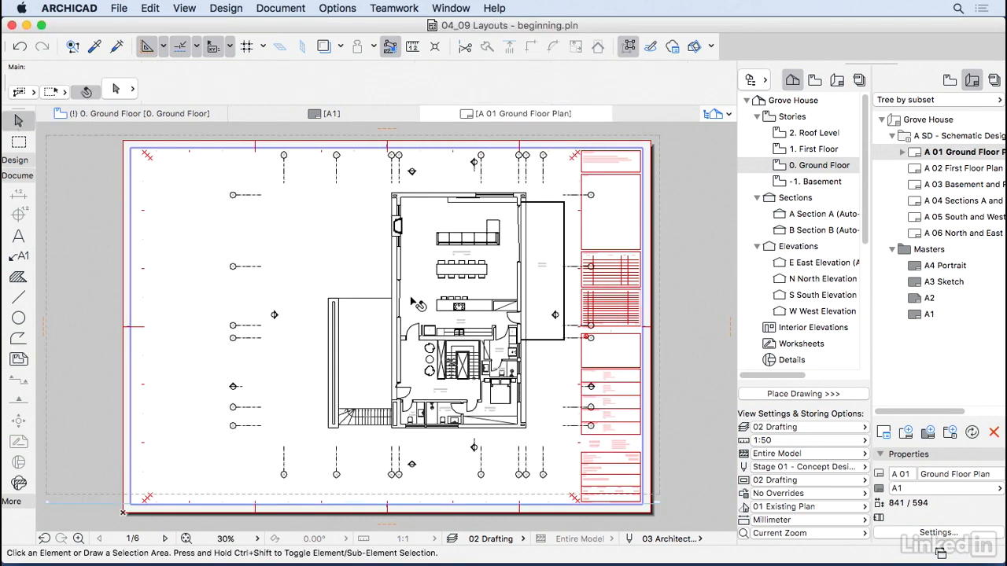
left_click(479, 275)
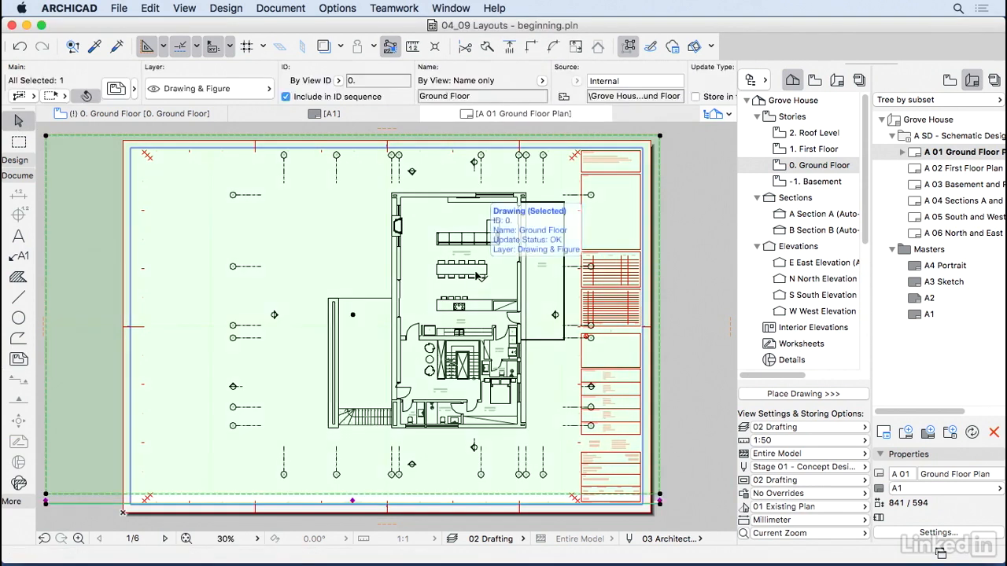
key("Delete")
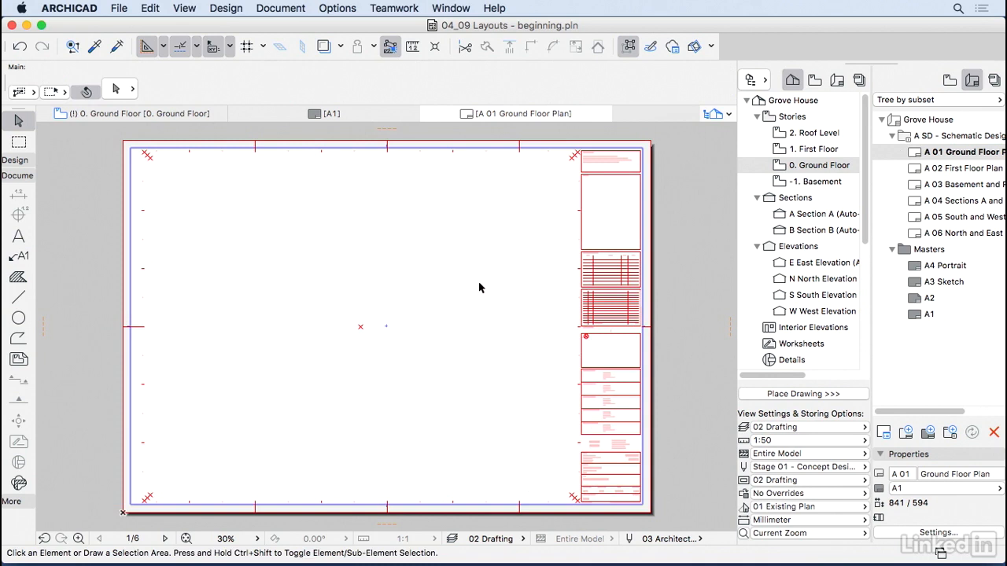
Step: Place the saved 0. Ground Floor view from the View Map directly onto the A 01 layout
left_click(814, 81)
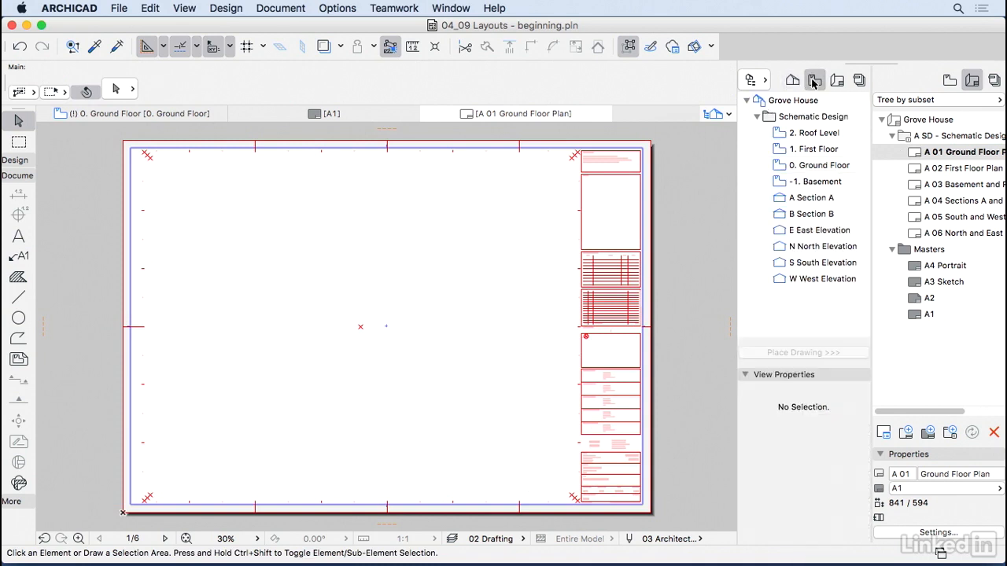
left_click_drag(818, 167, 381, 280)
scroll(517, 297, "down", 2)
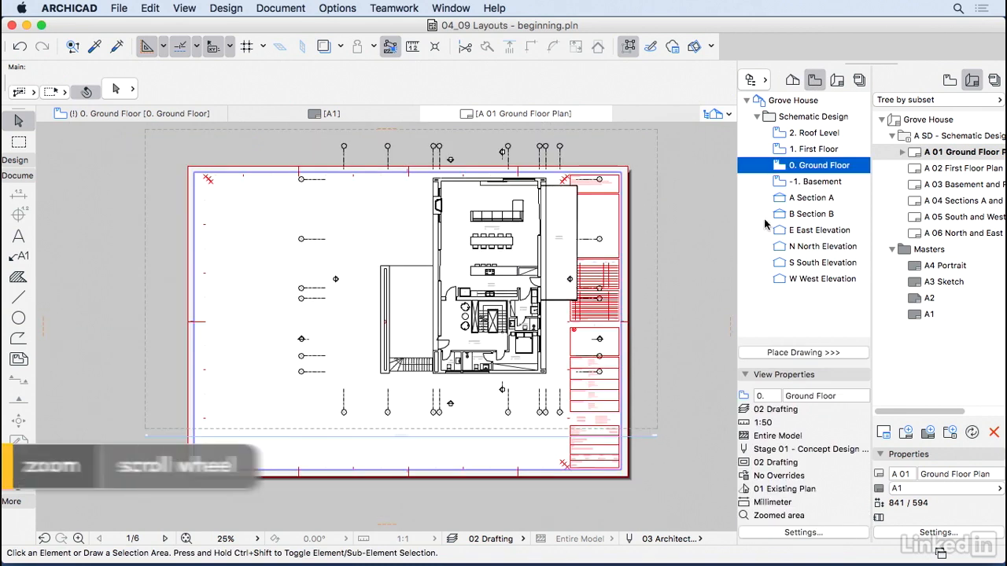
Step: Place the 1. First Floor story from the Project Map as a drawing in the empty area beside the layout sheet
left_click(793, 80)
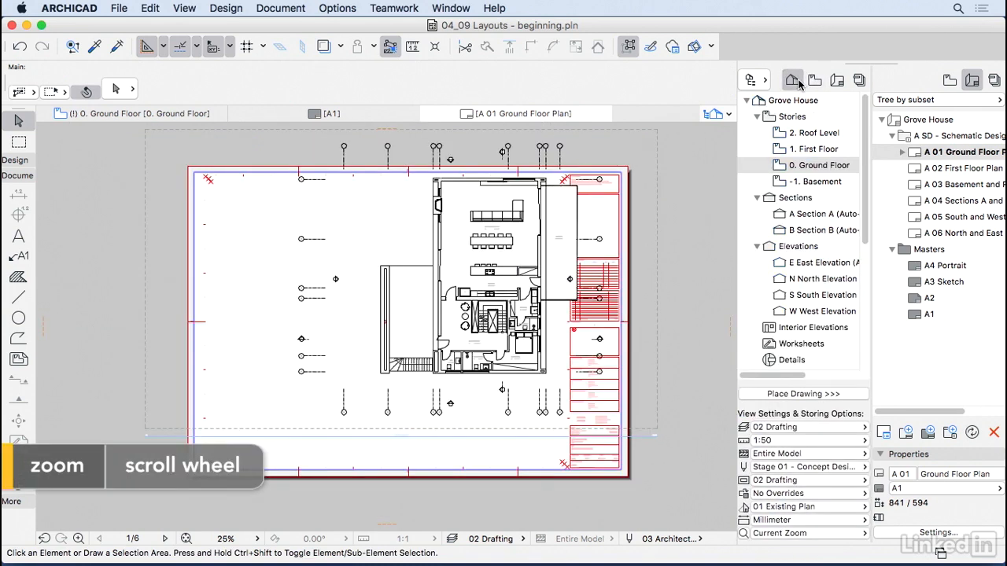
middle_click_drag(663, 258, 416, 280)
scroll(478, 250, "down", 3)
middle_click_drag(568, 256, 523, 271)
left_click_drag(816, 150, 509, 271)
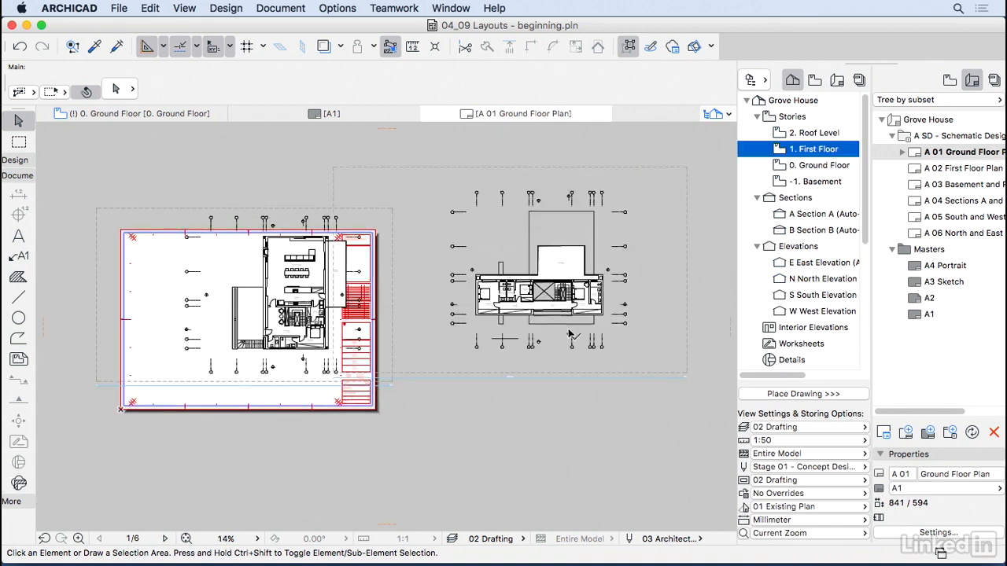
Step: Compare the View Map with the Project Map and delete the First Floor drawing beside the sheet
left_click(813, 81)
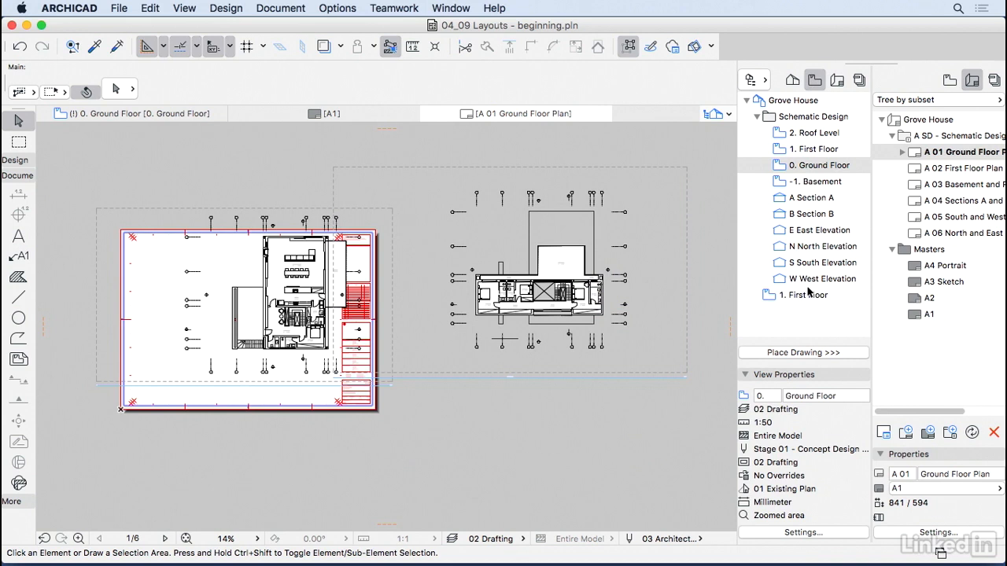
left_click(792, 79)
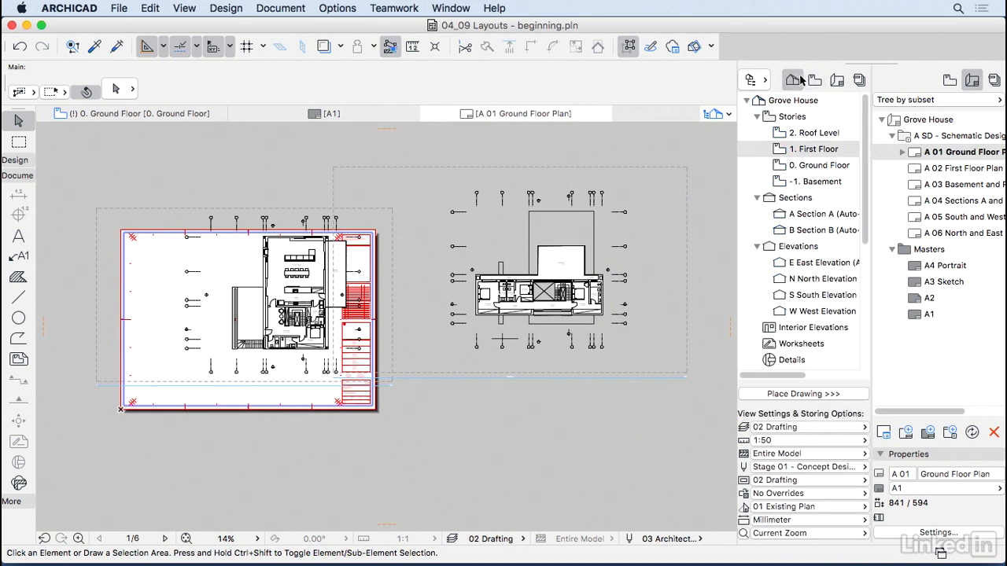
left_click(814, 81)
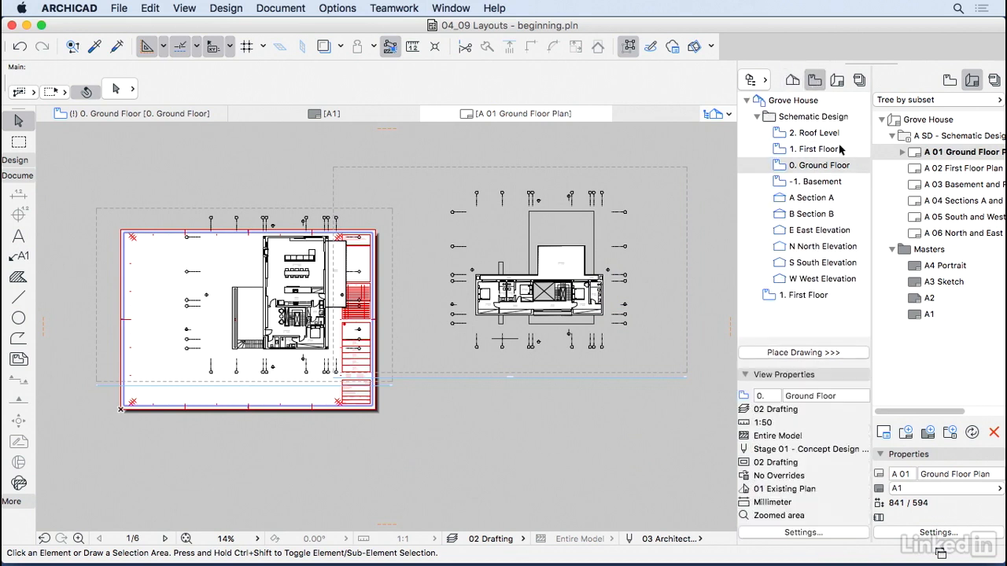
left_click(583, 278)
key("Delete")
Step: Delete the extra 1. First Floor view listed outside the Schematic Design folder in the View Map
left_click(814, 295)
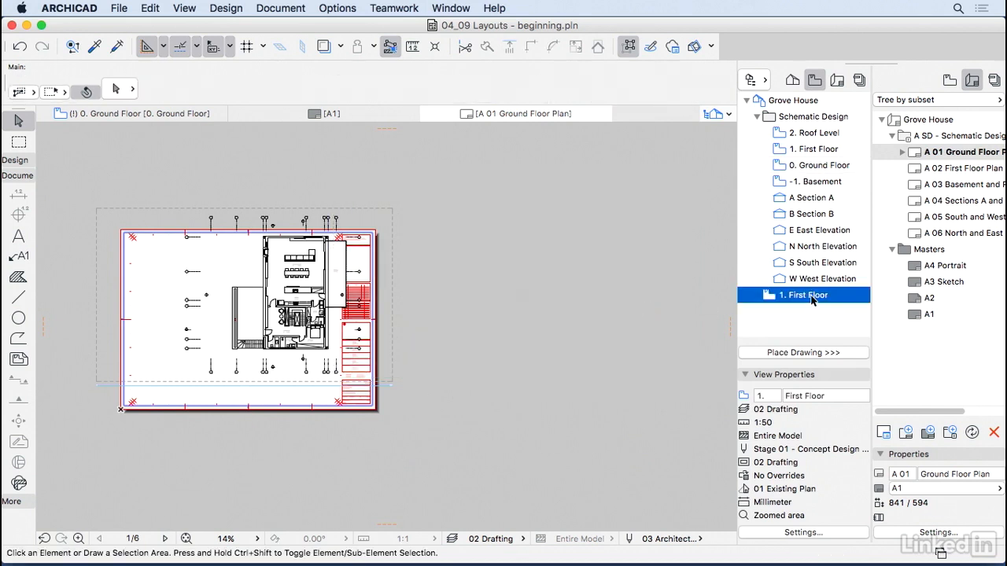
right_click(810, 296)
left_click(820, 370)
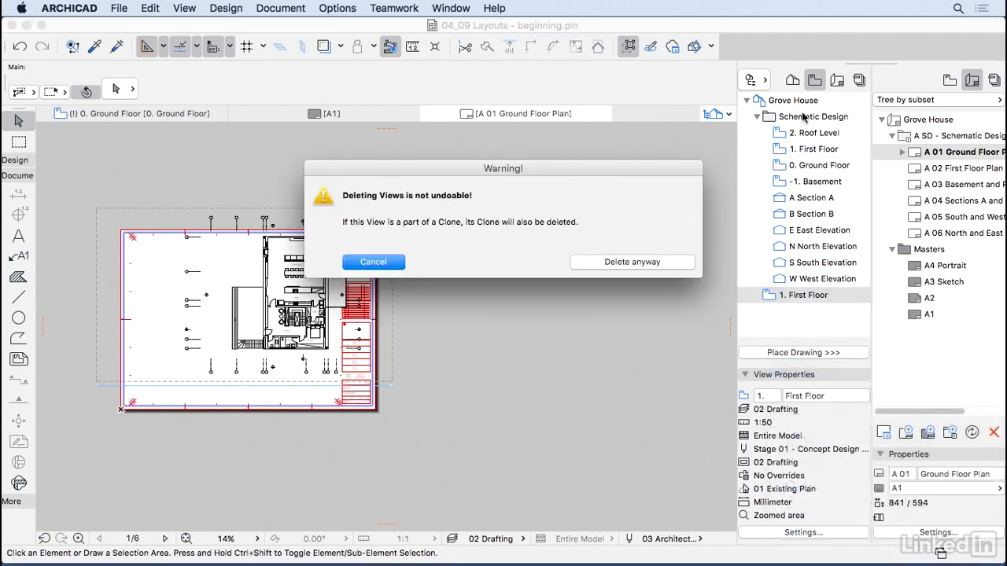
left_click(653, 266)
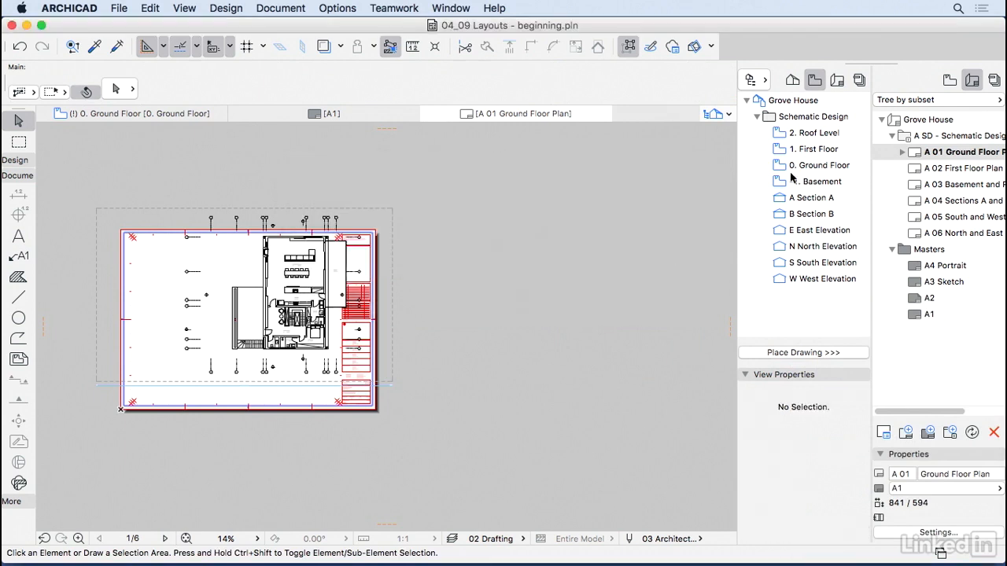
Step: Select the Ground Floor drawing and move it down and to the left on the sheet, clear of the title block
middle_click_drag(519, 269, 627, 239)
left_click(268, 233)
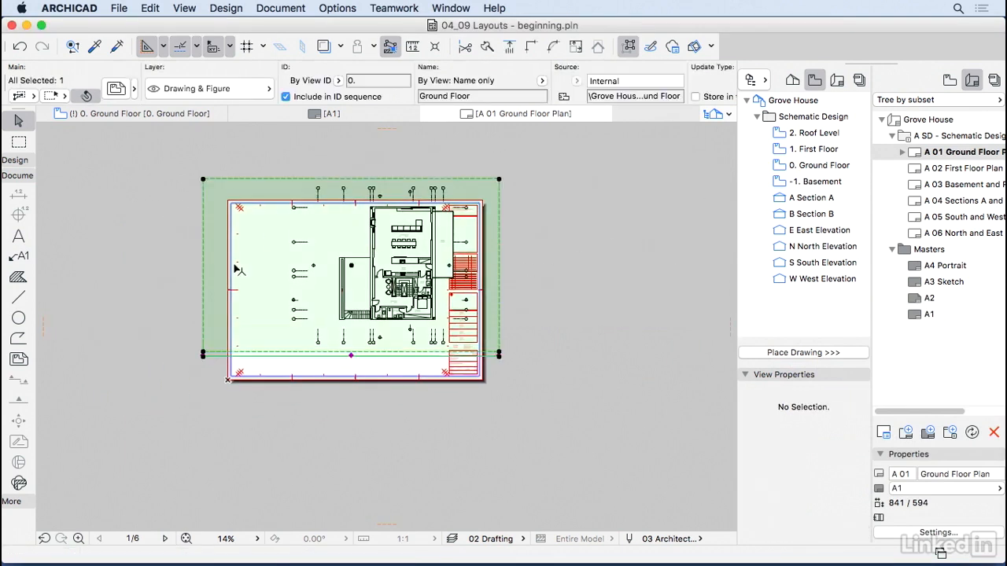
scroll(316, 305, "up", 3)
middle_click_drag(356, 294, 355, 339)
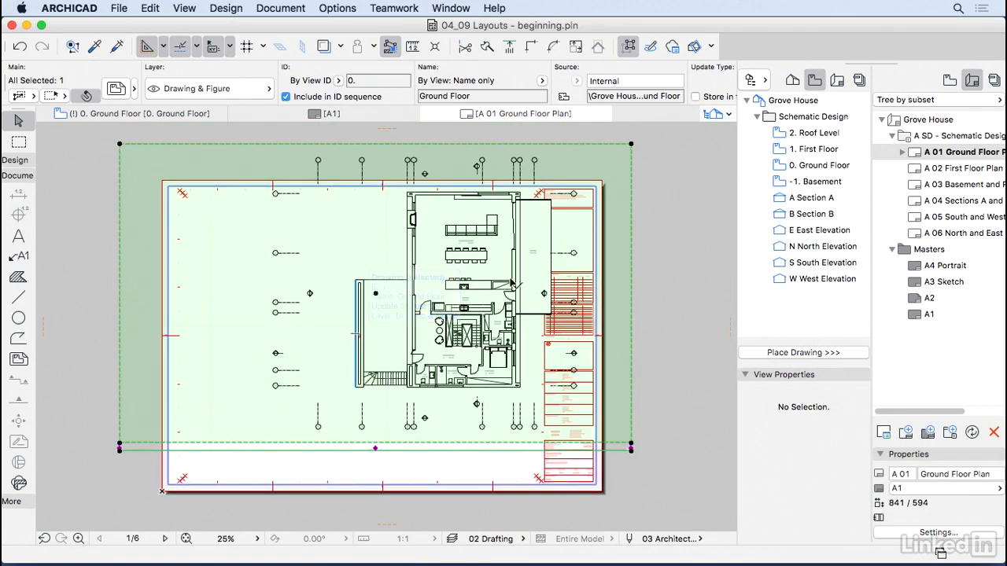
left_click_drag(470, 290, 424, 330)
Step: Crop the Ground Floor drawing by offsetting its frame's left edge inward to the plan
scroll(414, 334, "down", 2)
left_click(176, 275)
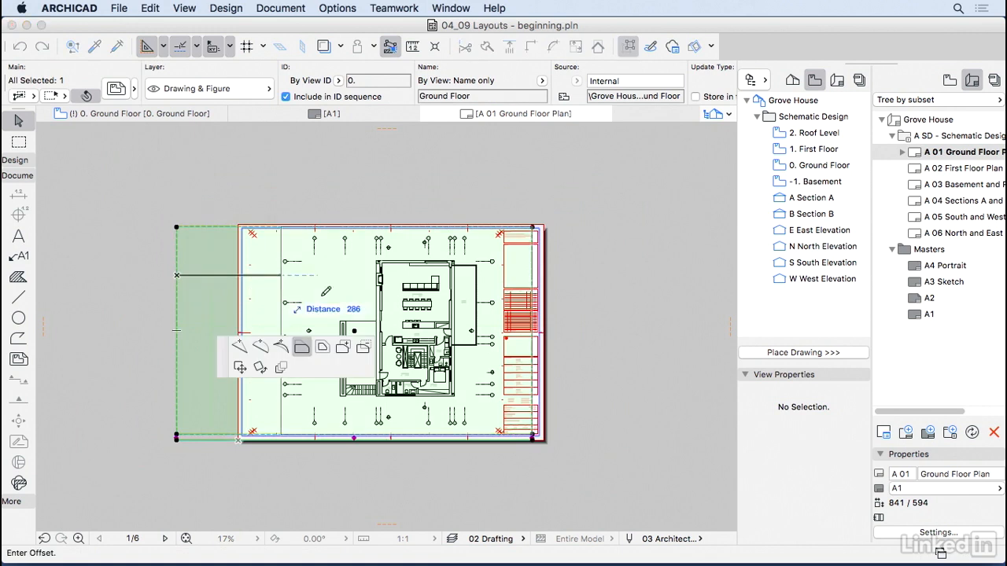
left_click(361, 311)
Step: Shift the plan to the right inside its drawing frame without moving the frame
scroll(473, 297, "up", 4)
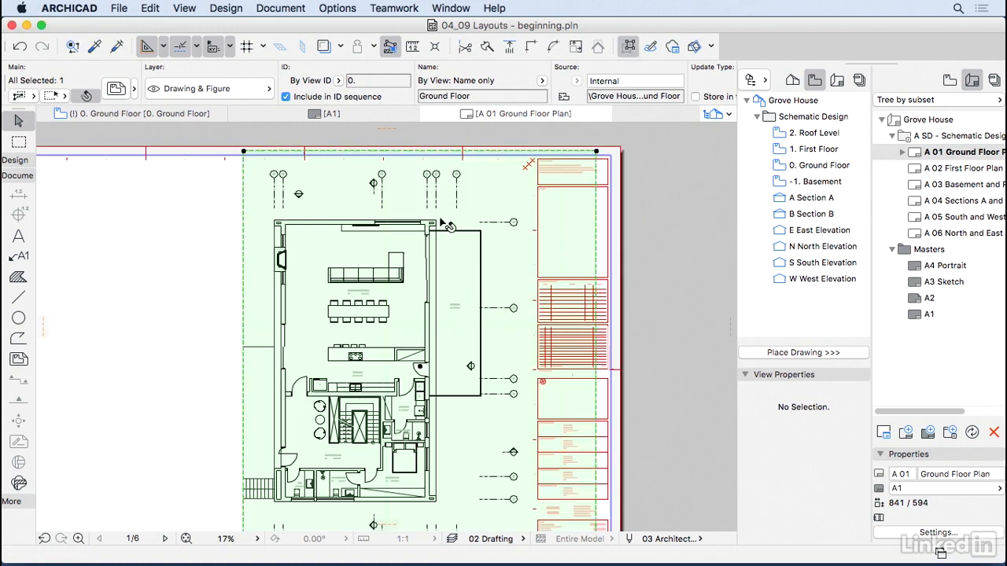
left_click(456, 261)
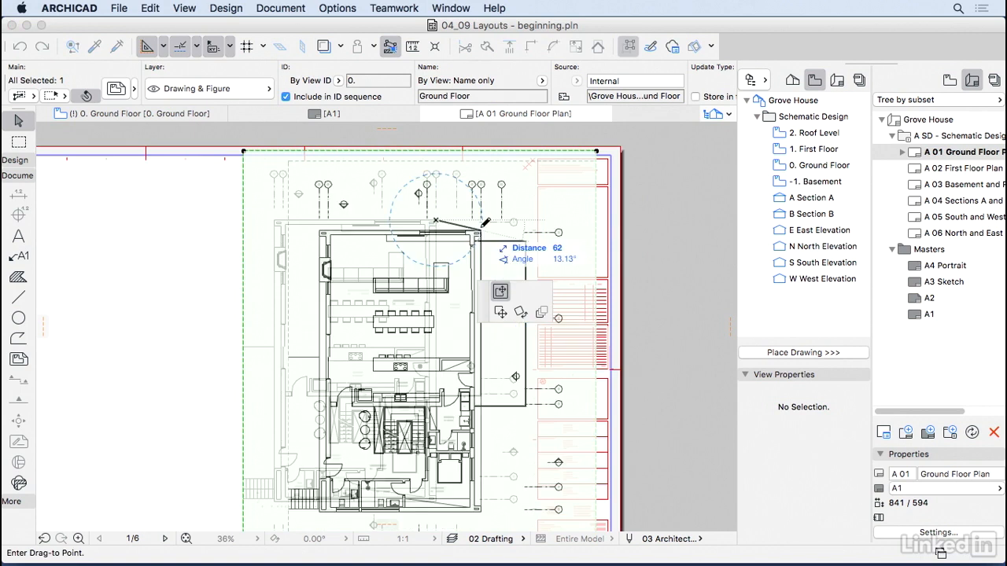
left_click(507, 233)
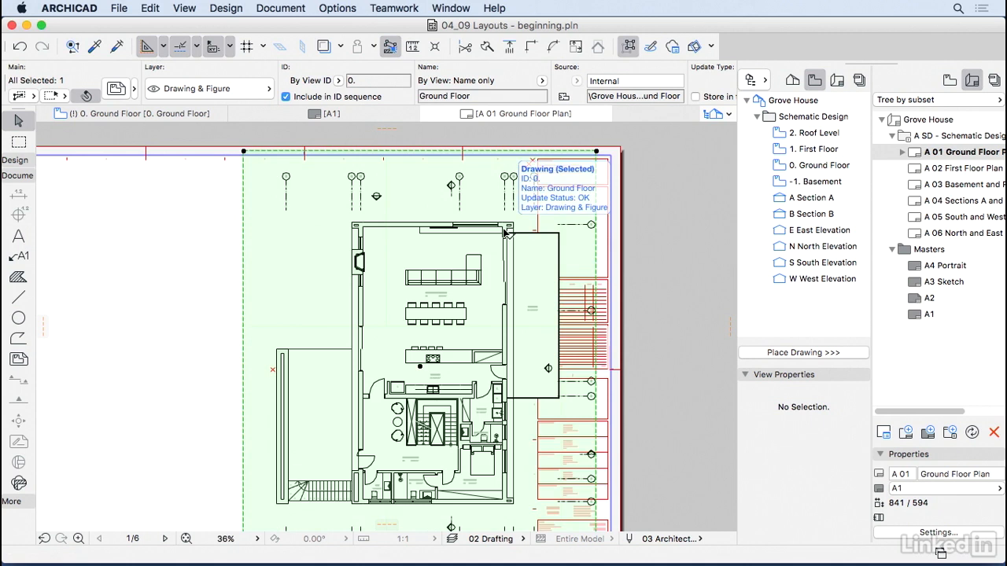
Step: Offset the drawing frame's left edge outward to the upper-left corner mark of the sheet margin
scroll(506, 233, "down", 2)
middle_click_drag(380, 295, 526, 274)
left_click(470, 242)
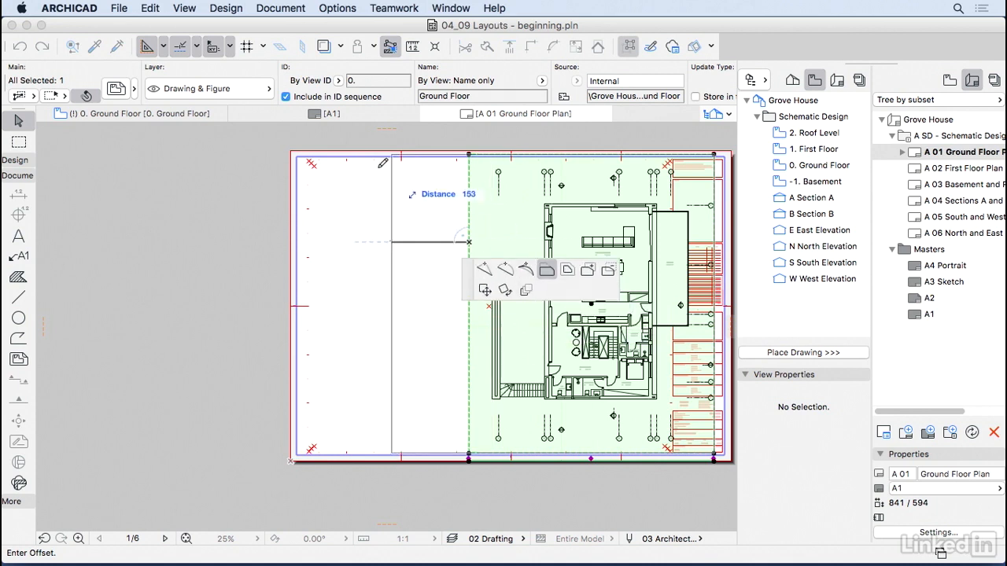
scroll(341, 158, "up", 3)
middle_click_drag(341, 158, 338, 204)
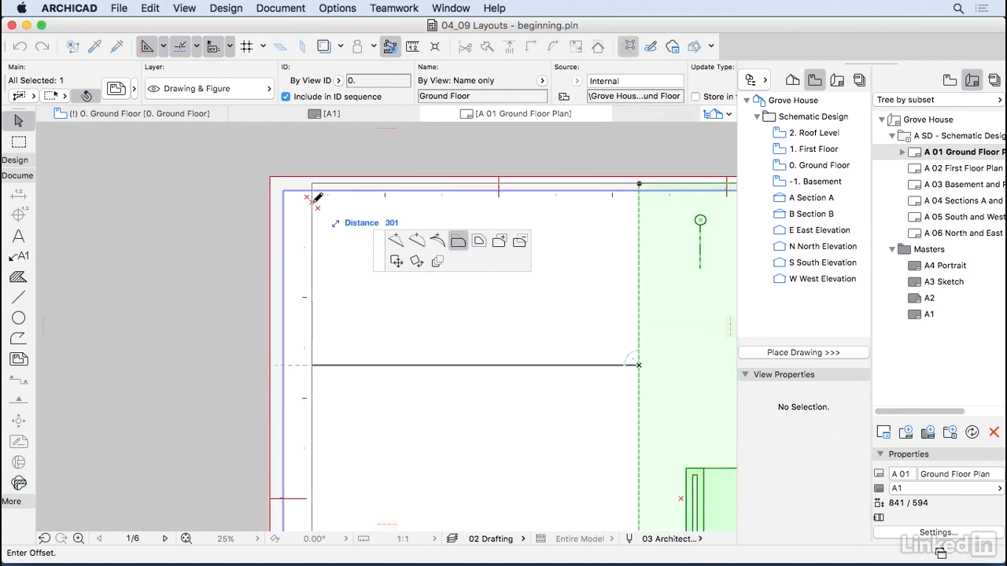
left_click(309, 200)
Step: Offset the drawing frame's top edge down to the upper-left corner mark of the sheet margin
scroll(307, 196, "up", 1)
left_click(358, 179)
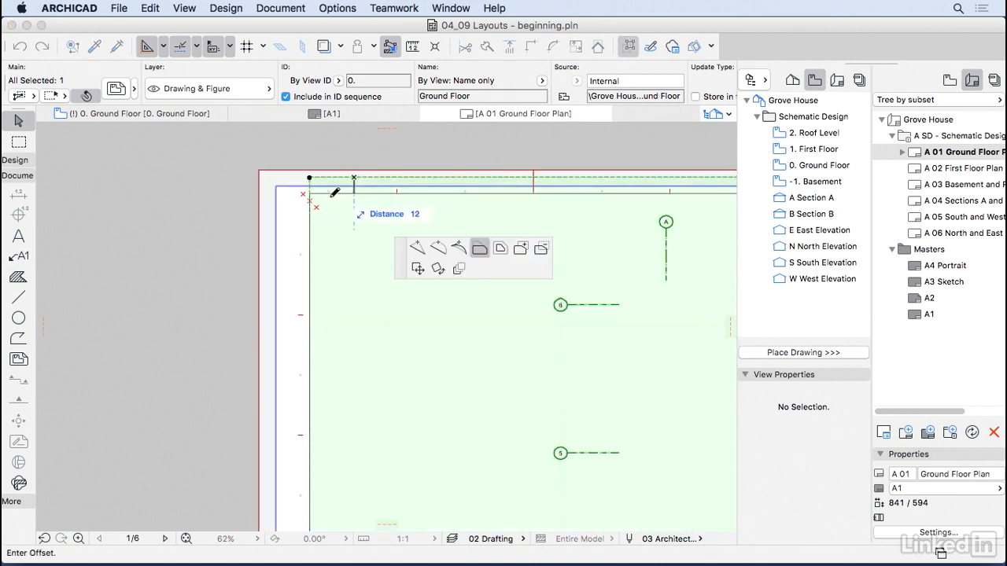
scroll(334, 197, "up", 1)
left_click(290, 199)
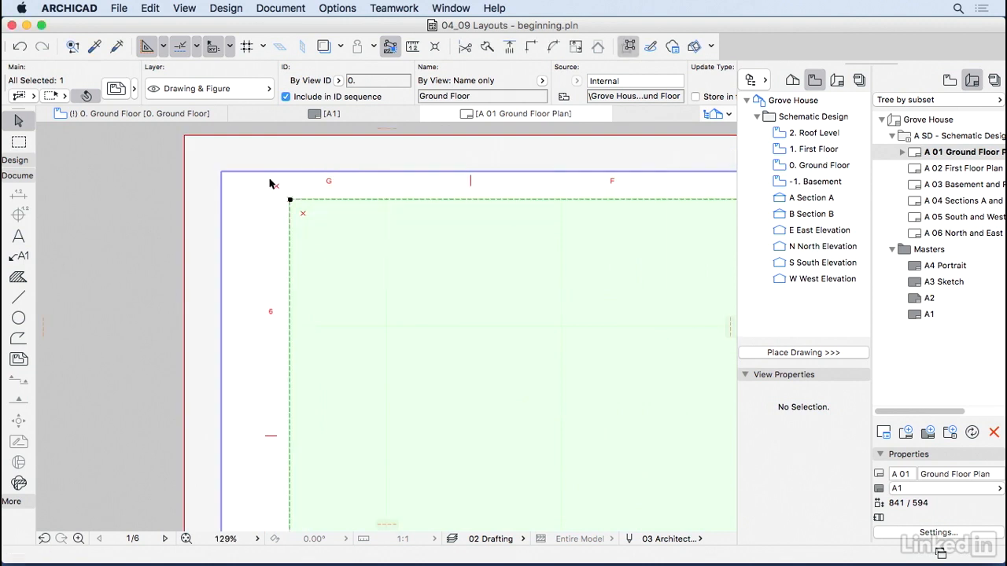
Step: Offset the drawing frame's right edge inward to the upper corner mark beside the title block
scroll(321, 209, "down", 4)
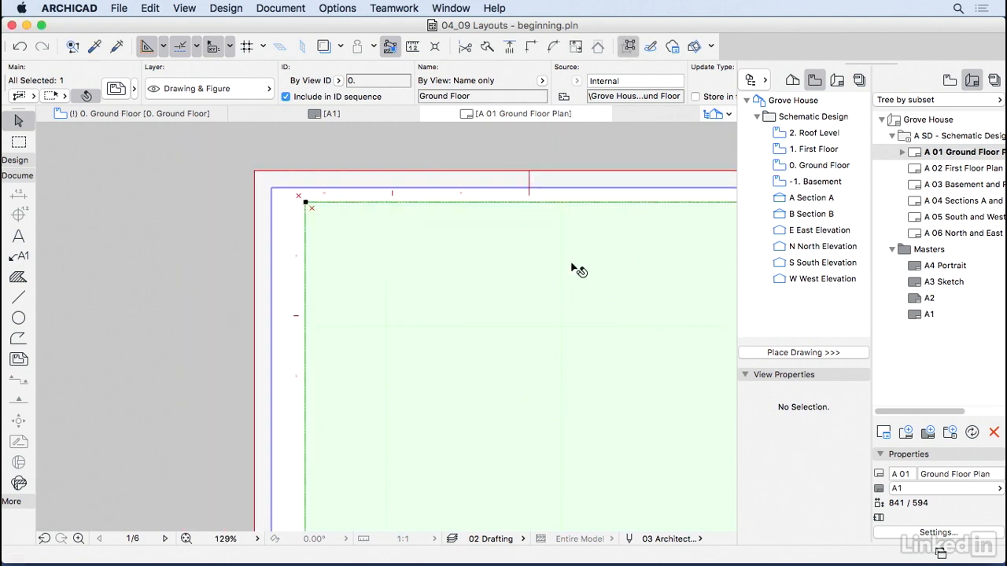
middle_click_drag(727, 262, 372, 223)
scroll(374, 224, "down", 3)
middle_click_drag(529, 243, 418, 247)
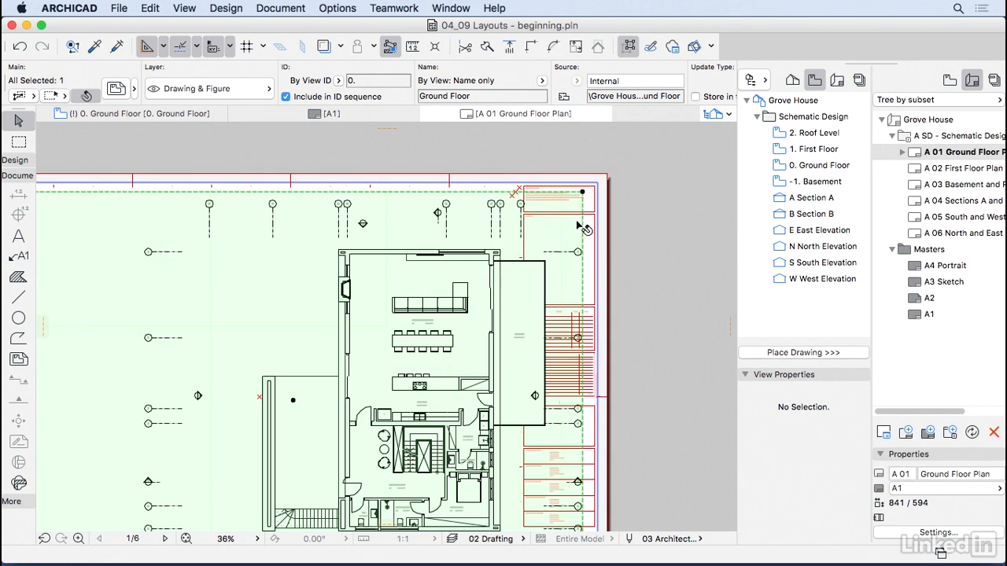
left_click(584, 232)
scroll(523, 195, "up", 3)
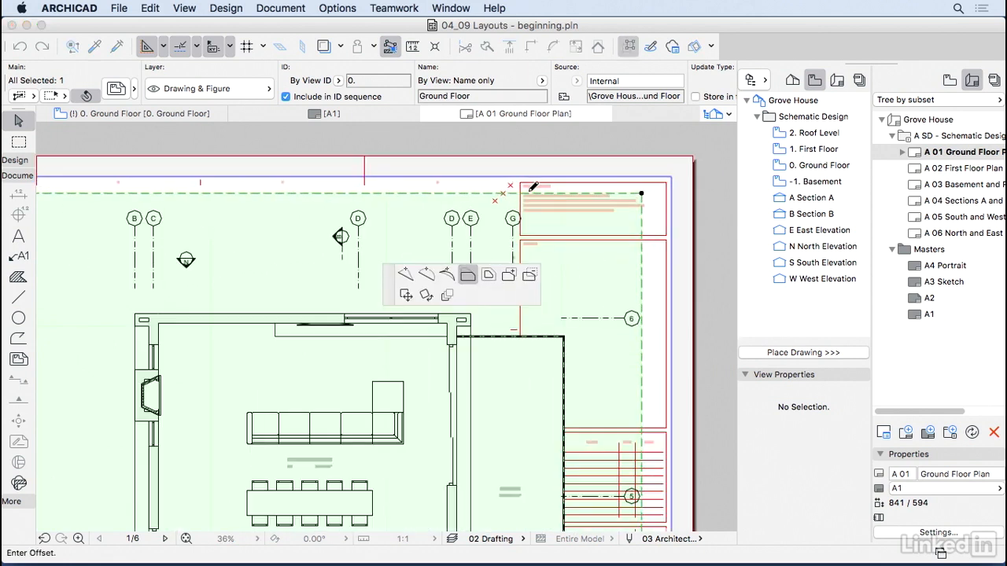
left_click(505, 196)
Step: Offset the drawing frame's bottom edge up to the lower-left corner mark of the sheet margin
scroll(528, 204, "down", 4)
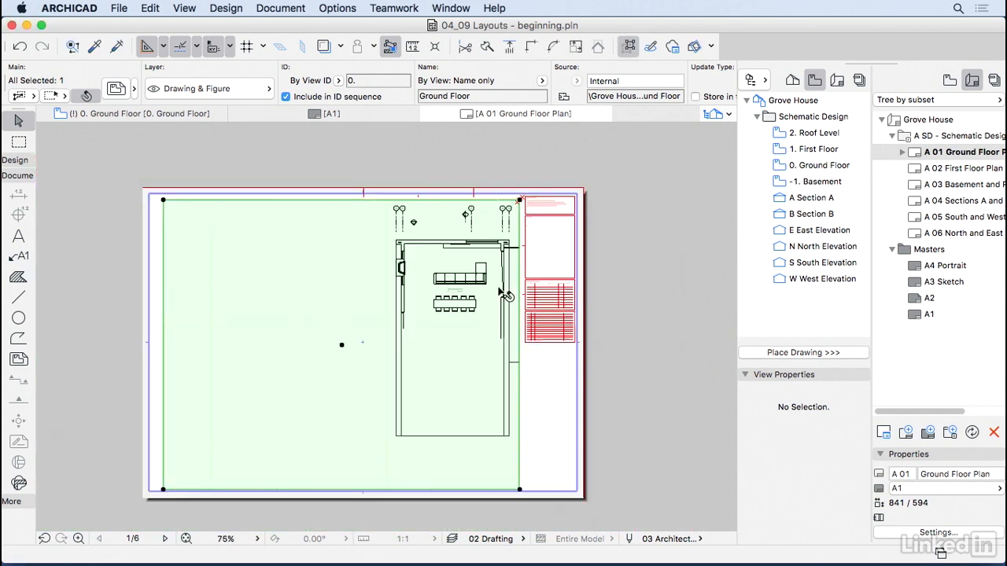
middle_click_drag(470, 325, 580, 186)
left_click(331, 351)
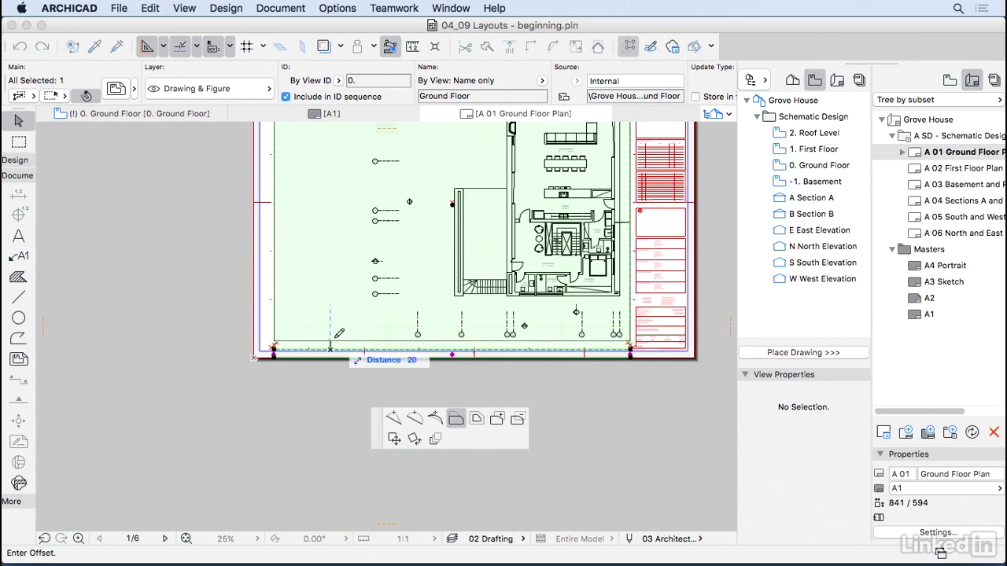
left_click(282, 340)
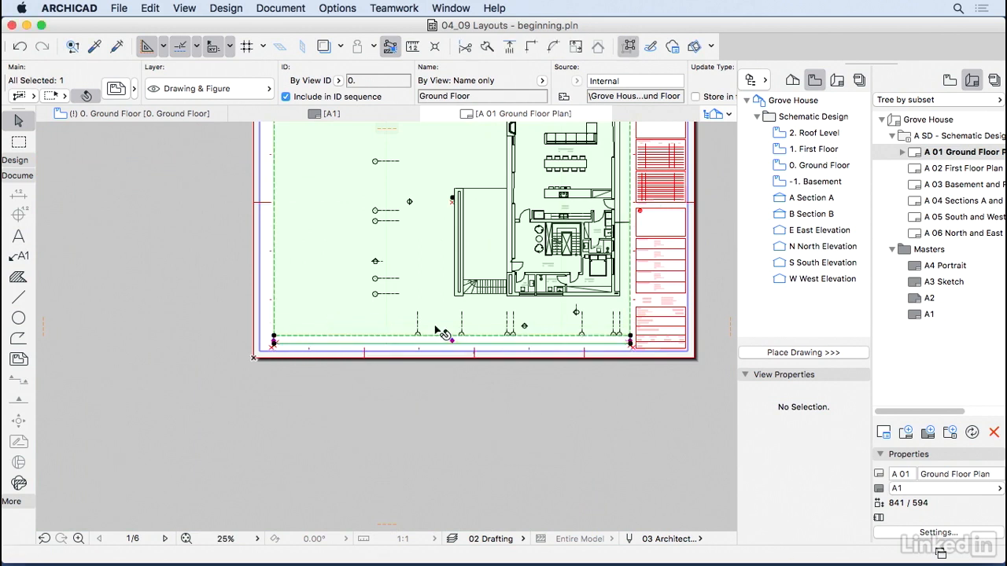
Step: Reposition the plan inside its frame so that it sits centrally with all grid markers within the frame
scroll(400, 351, "down", 2)
left_click(568, 273)
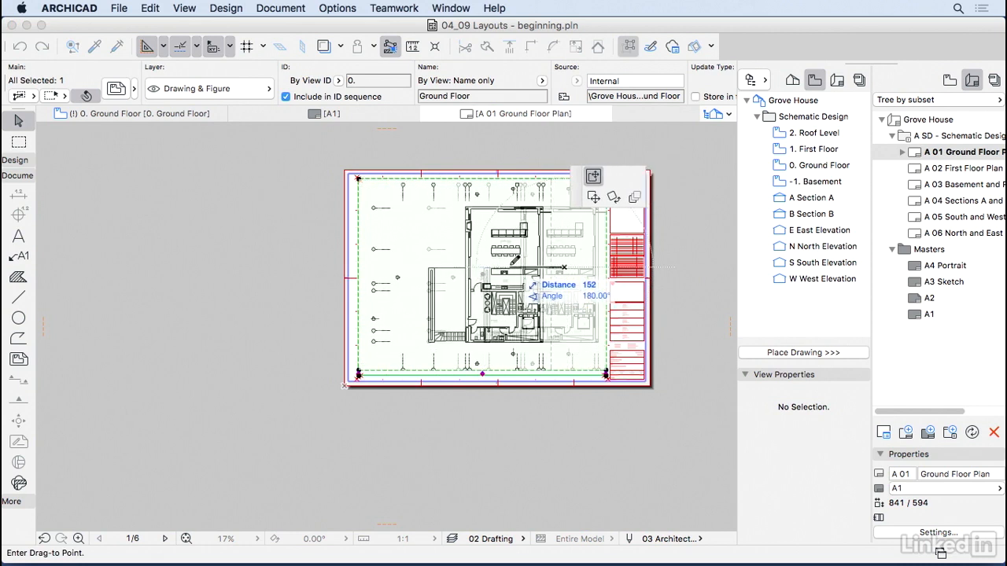
left_click(511, 262)
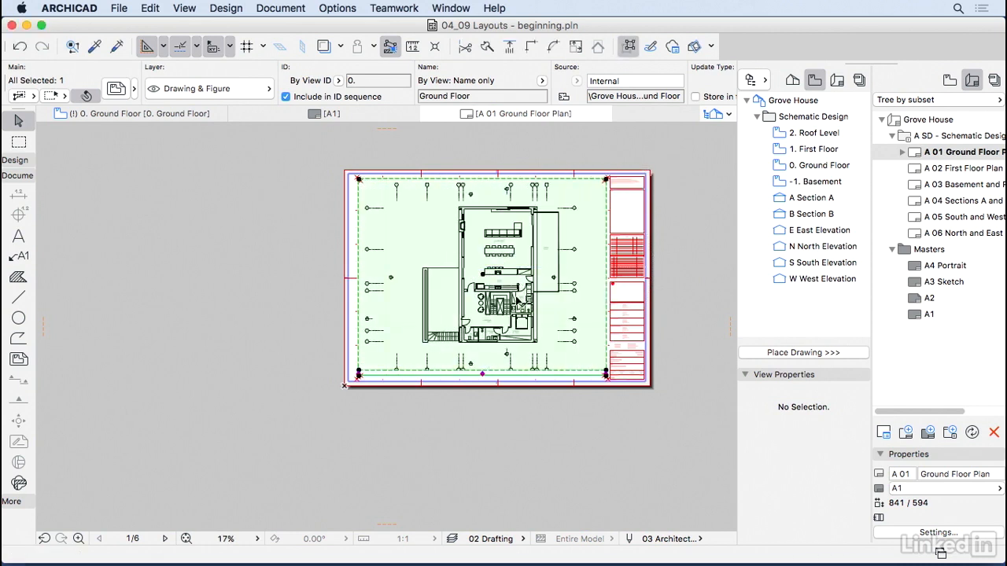
left_click(517, 295)
left_click(529, 290)
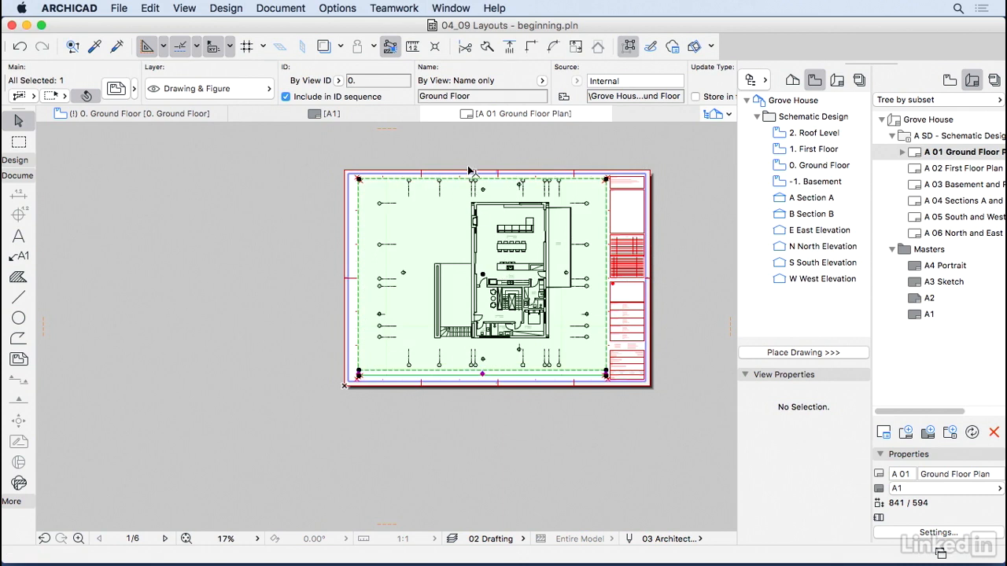
Step: Nudge the plan vertically inside its frame so the upper grid markers clear the frame edge, and deselect the drawing
scroll(470, 176, "up", 5)
left_click(498, 217)
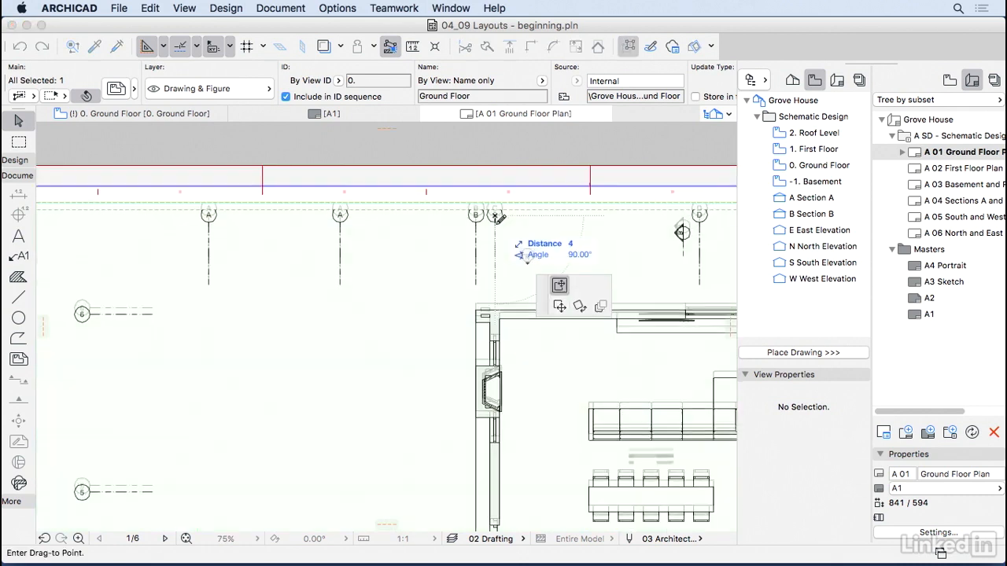
left_click(497, 227)
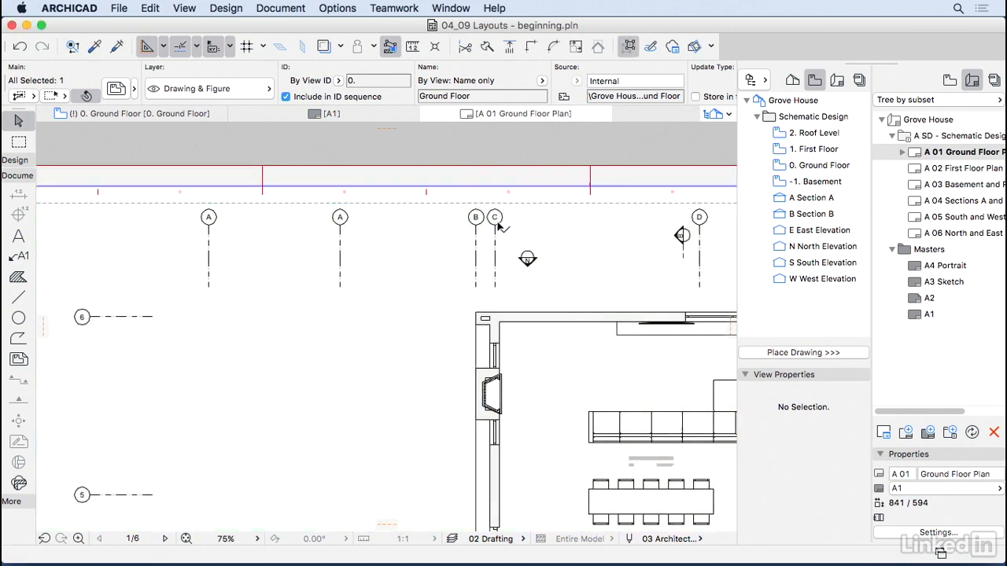
key("Escape")
scroll(498, 225, "down", 10)
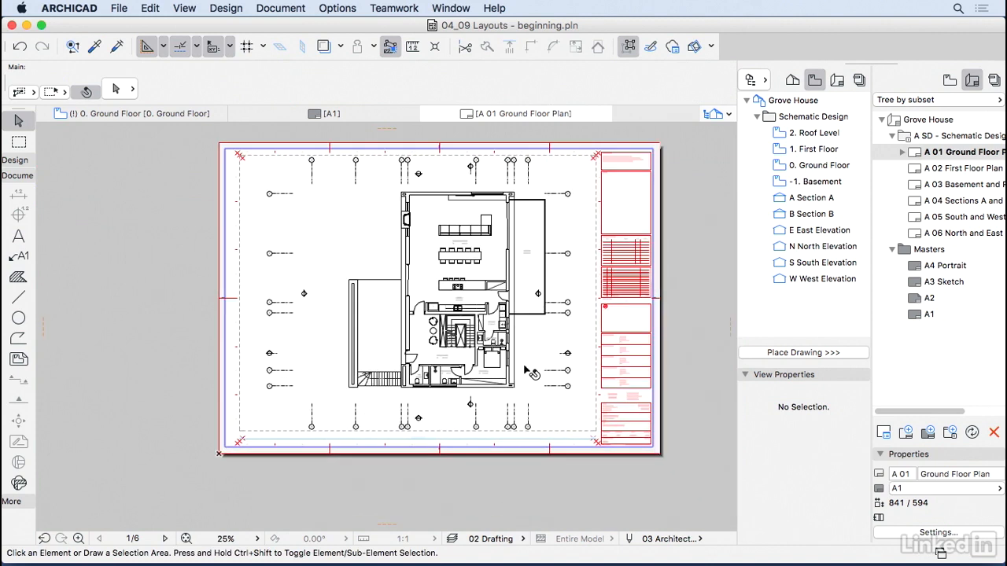
Step: Select the placed Ground Floor drawing and open its selection settings
left_click(538, 238)
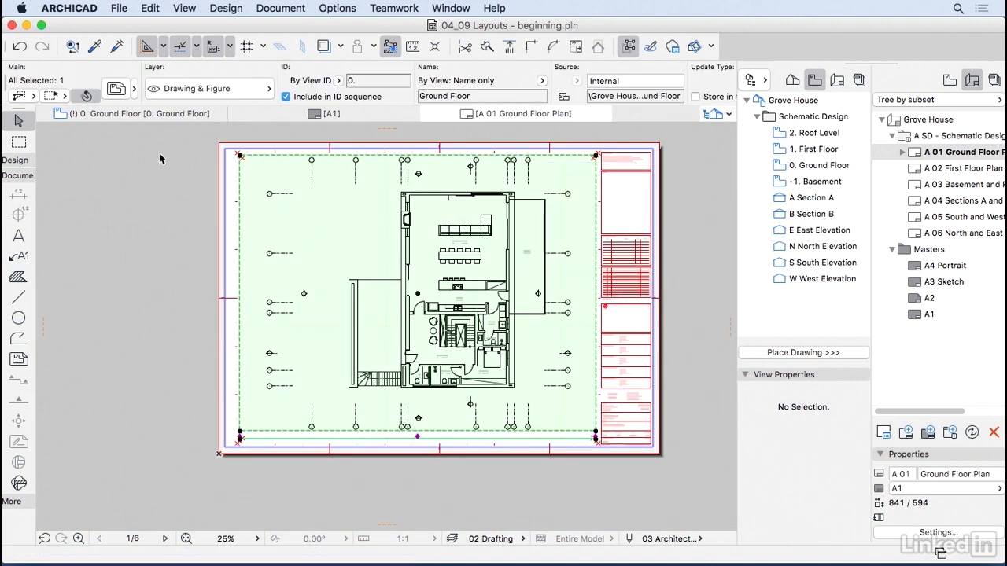
key("super+t")
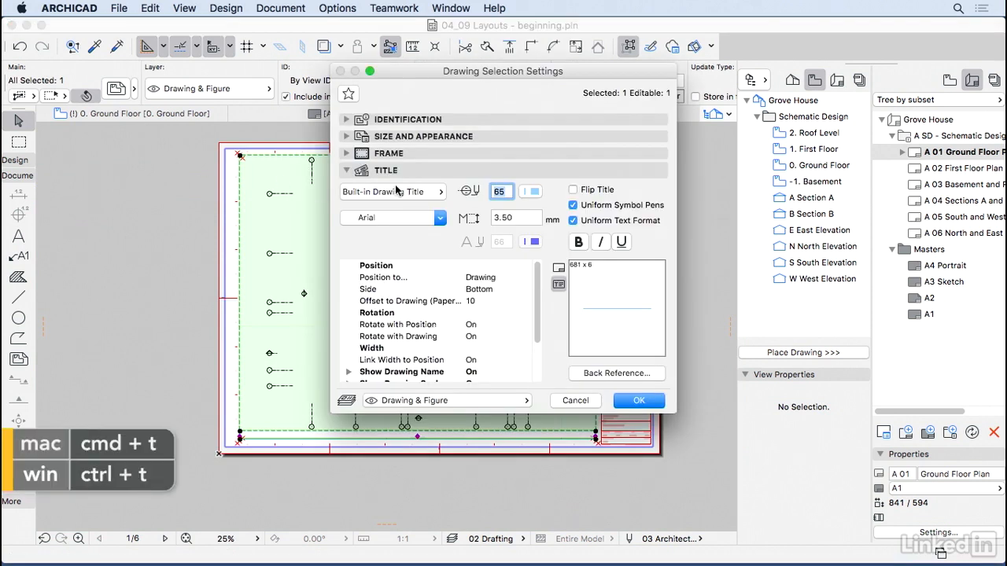
Step: Try Custom as the source of the Ground Floor drawing's ID and restore By View ID
left_click(431, 123)
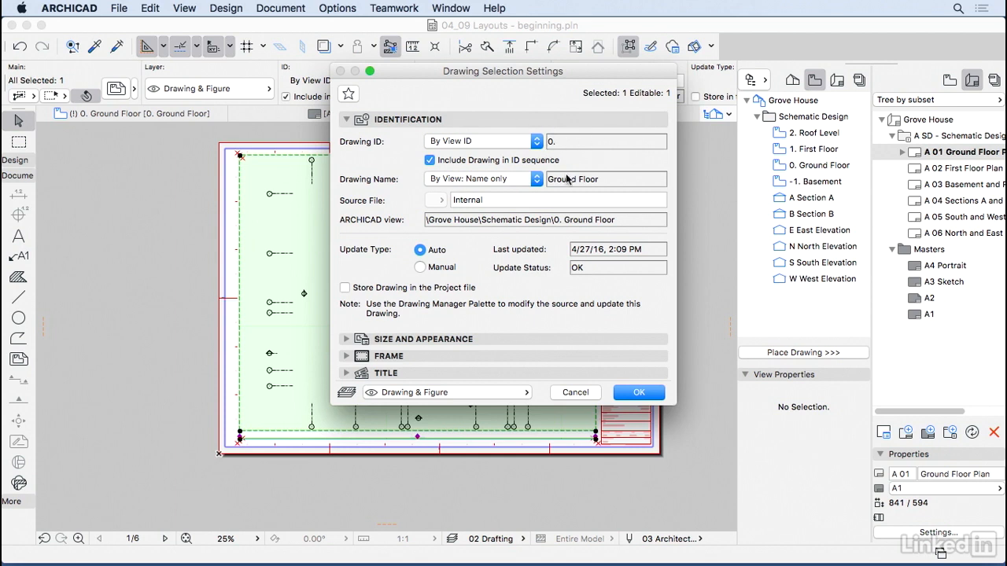
left_click(535, 142)
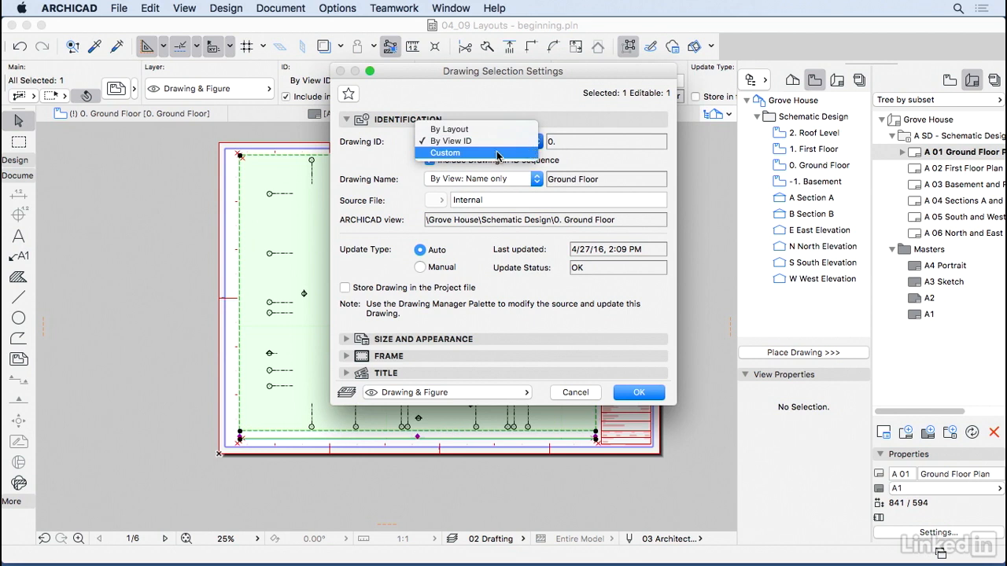
key("Return")
left_click(523, 142)
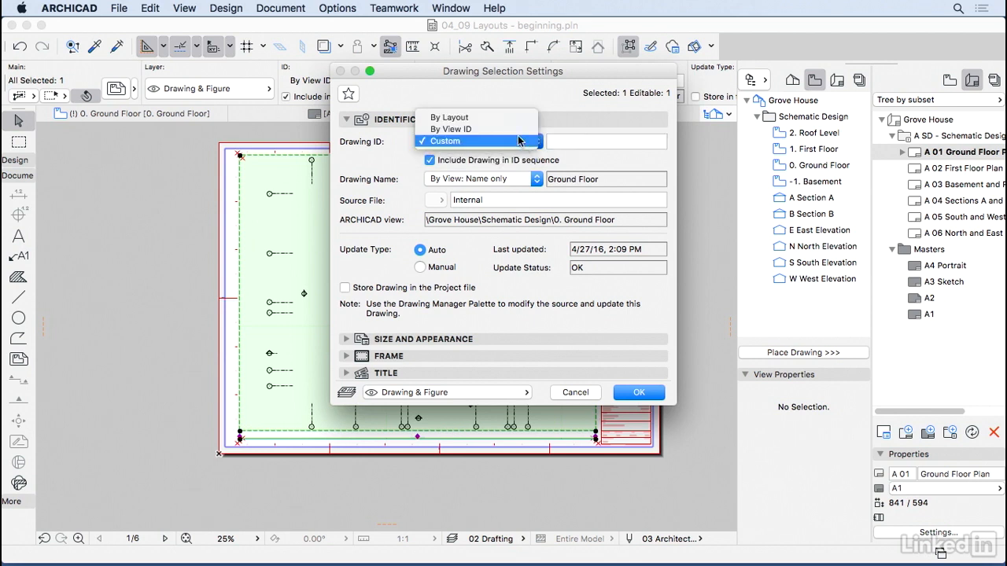
left_click(518, 132)
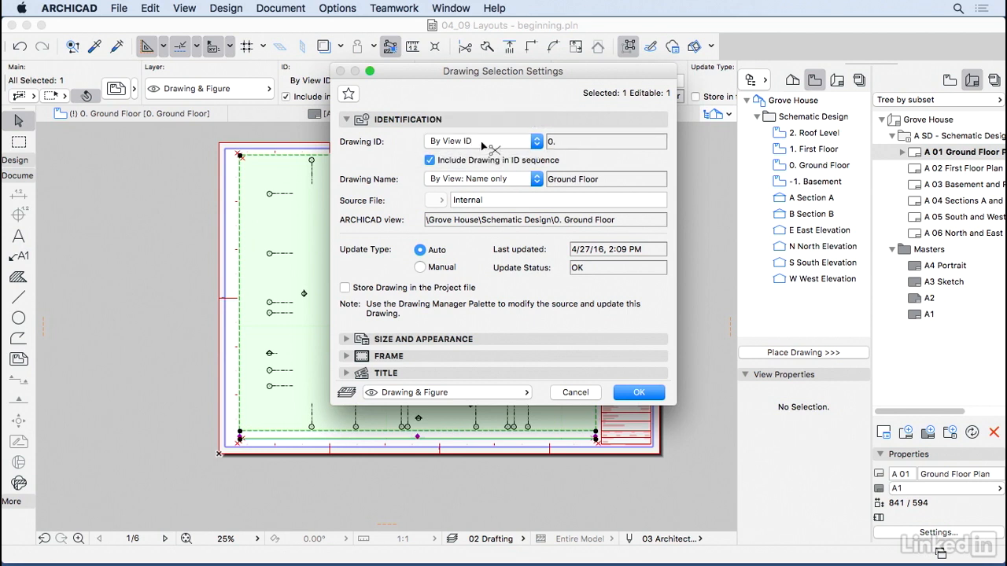
left_click(479, 122)
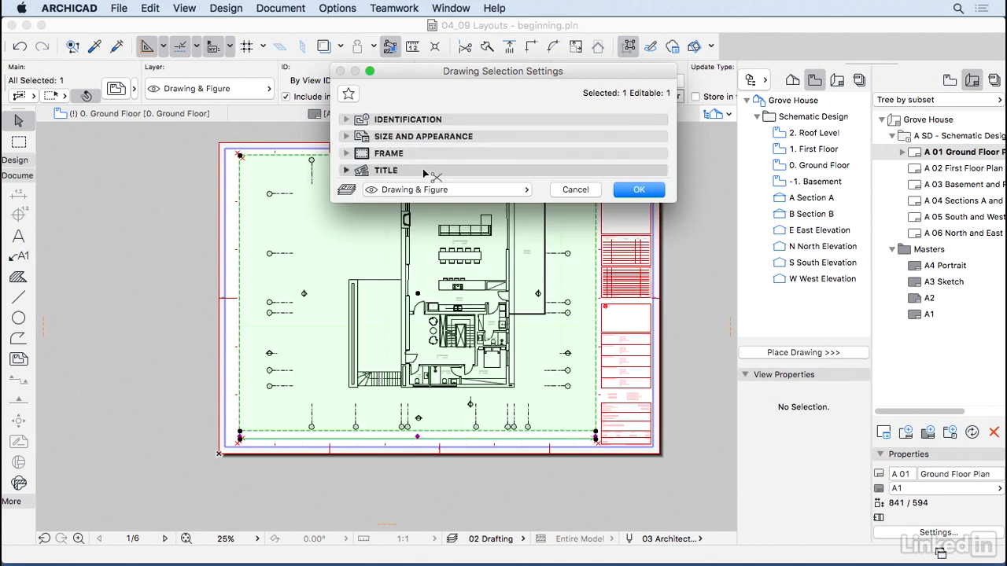
Step: Preview Stamp Title 20 as the drawing's title type and restore Built-in Drawing Title
left_click(429, 171)
left_click(431, 197)
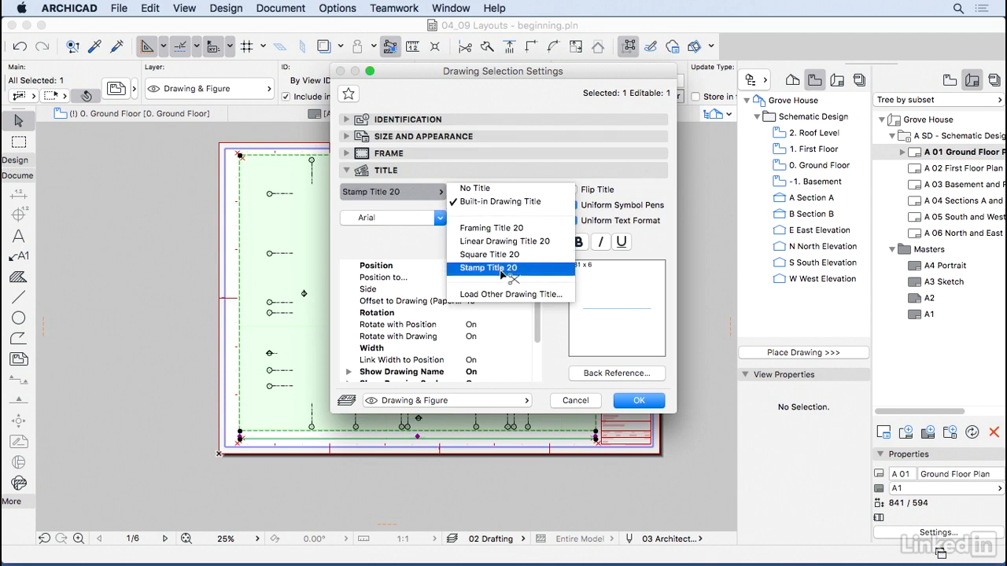
left_click(501, 268)
left_click(433, 193)
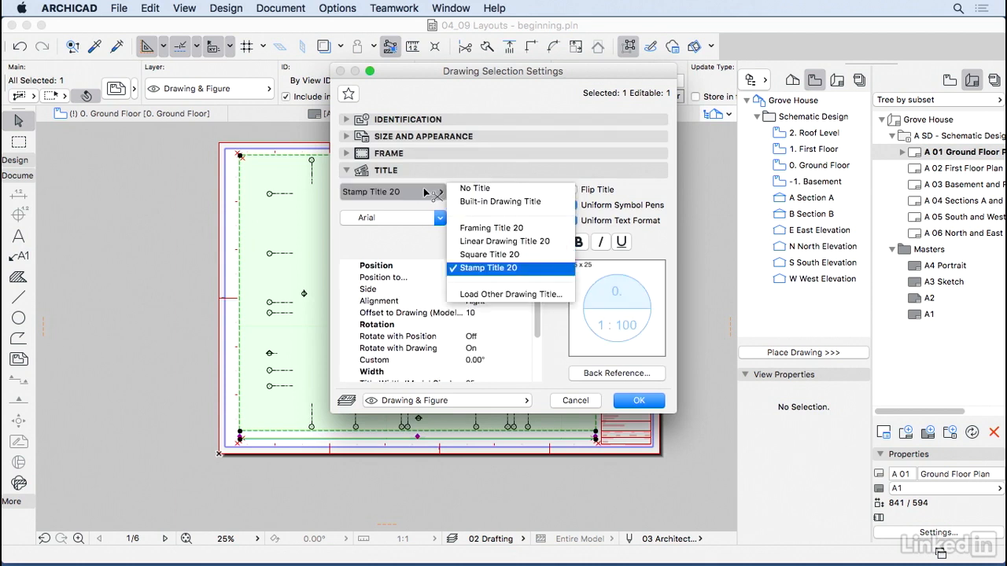
left_click(501, 202)
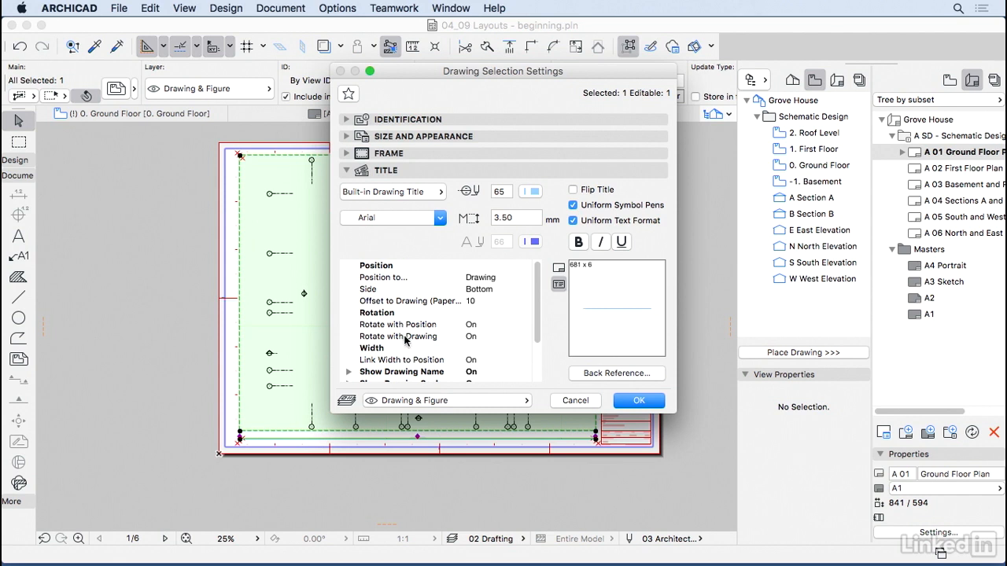
Step: Unlink the drawing title's width from its position and set the title width to 200
left_click(472, 361)
left_click(525, 360)
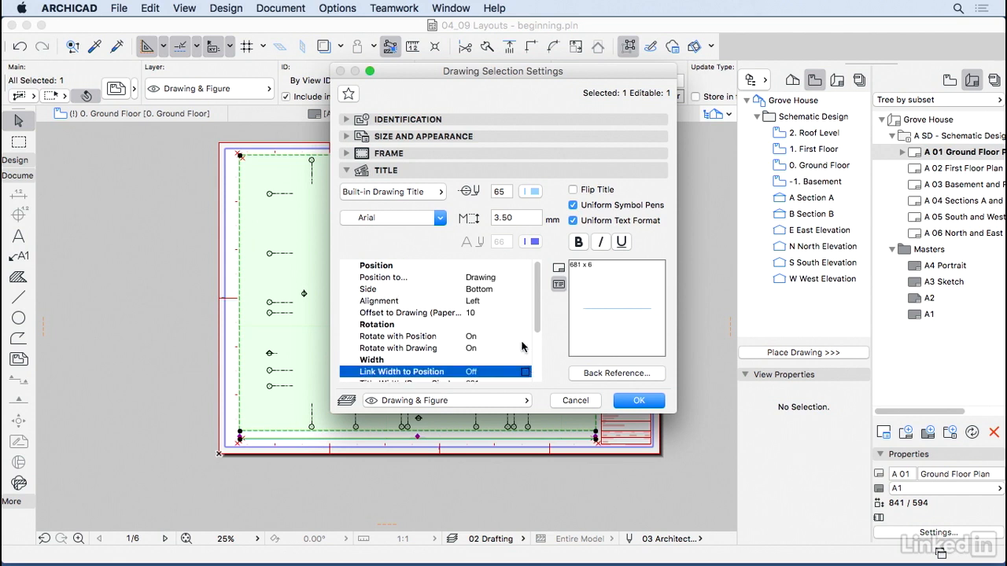
scroll(470, 351, "down", 2)
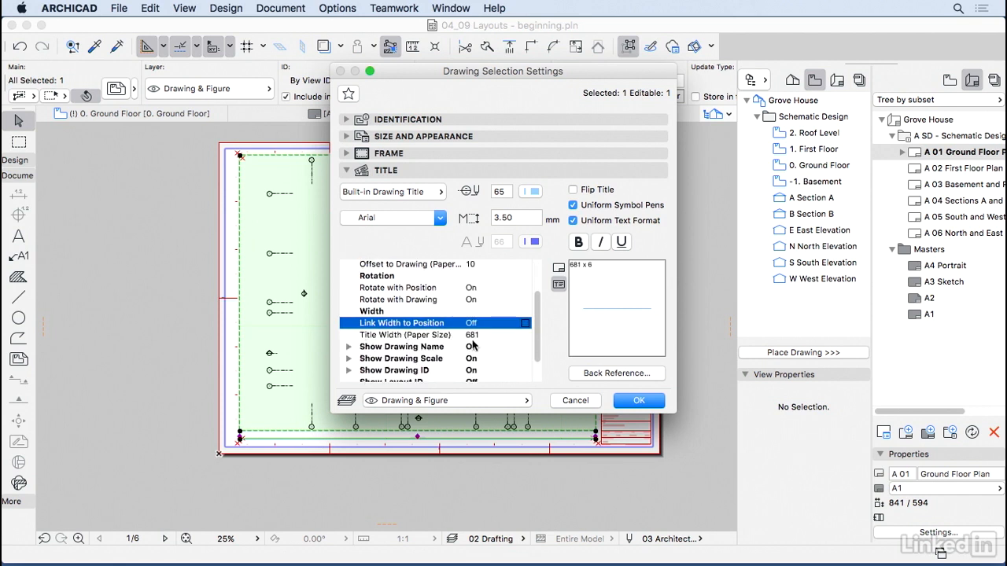
left_click(470, 335)
type("2")
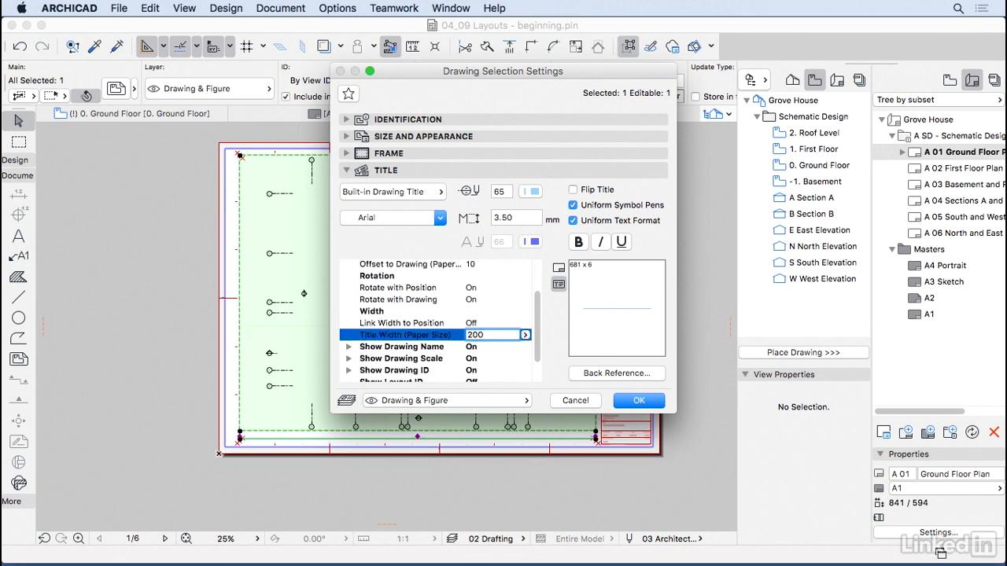
type("00")
key("Return")
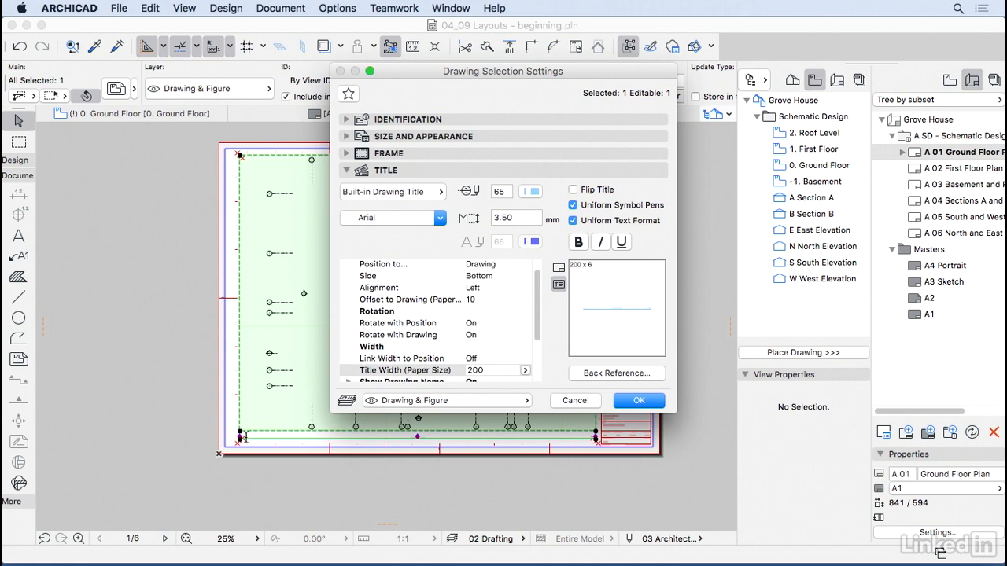
Step: Set the title's offset to the drawing to 5, apply the settings and deselect the drawing
left_click(476, 300)
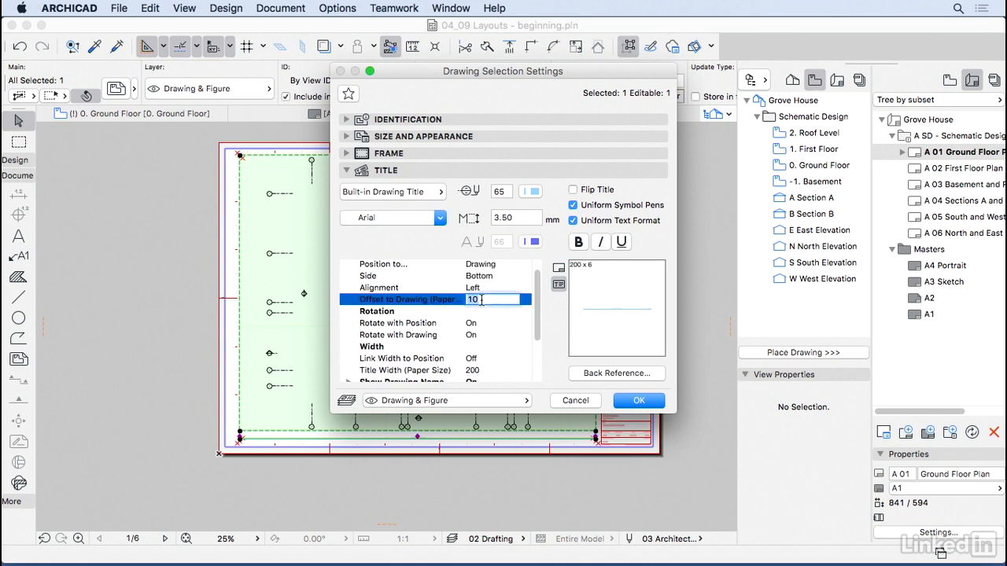
key("Return")
key("Return")
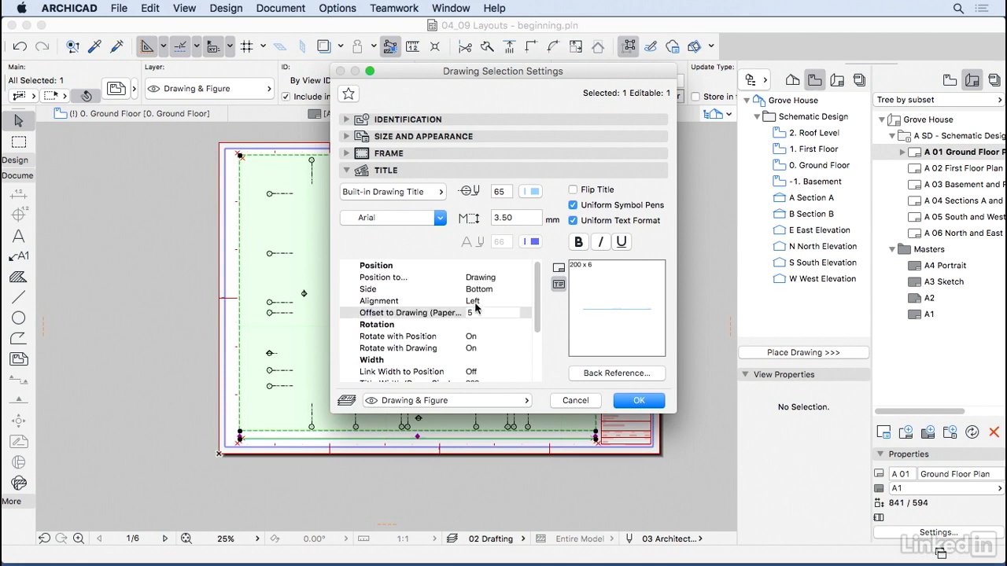
left_click(646, 402)
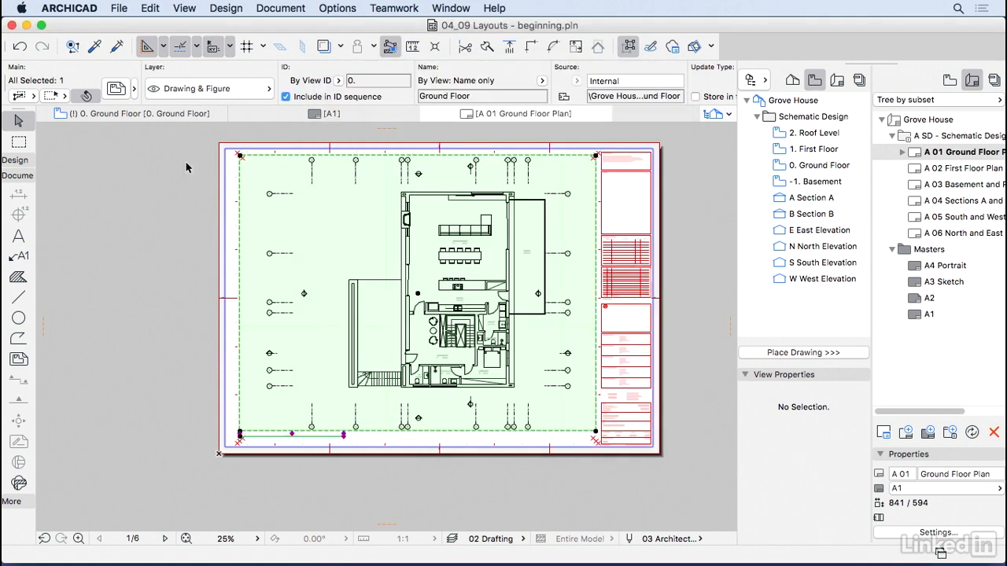
left_click(145, 241)
scroll(263, 457, "up", 5)
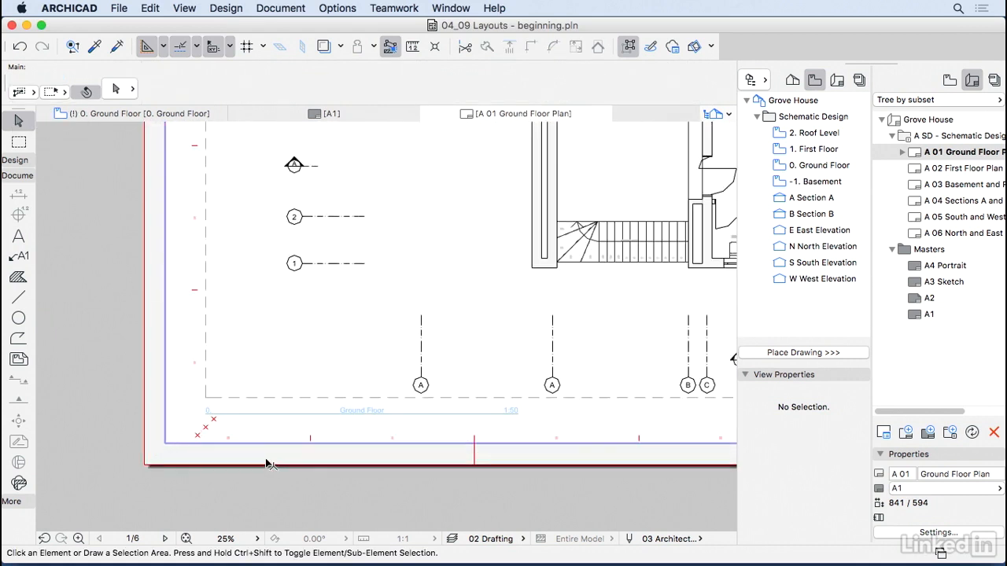
Step: Pick up the Ground Floor drawing's parameters as the Drawing tool defaults and return to selecting
key("alt")
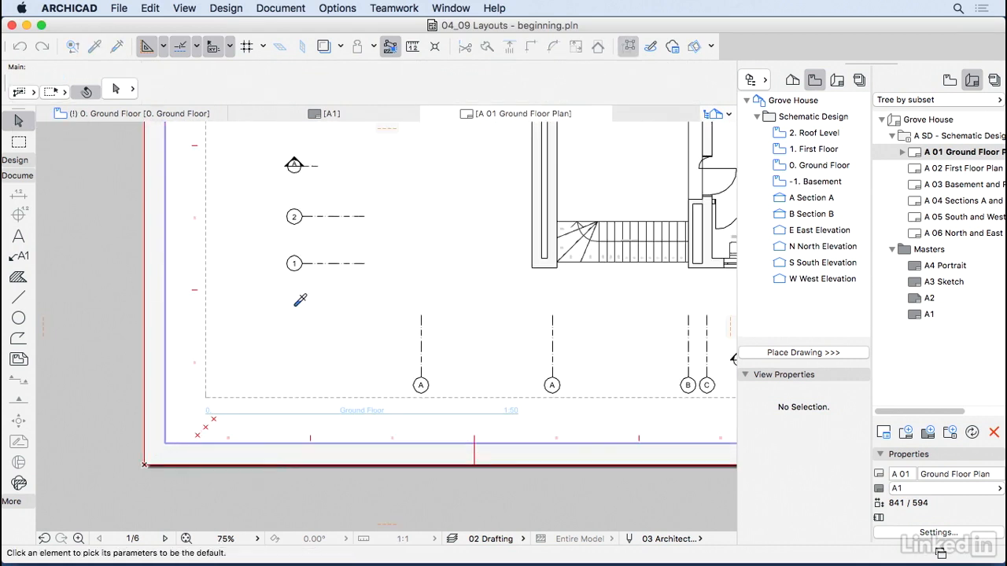
left_click(309, 337, "alt")
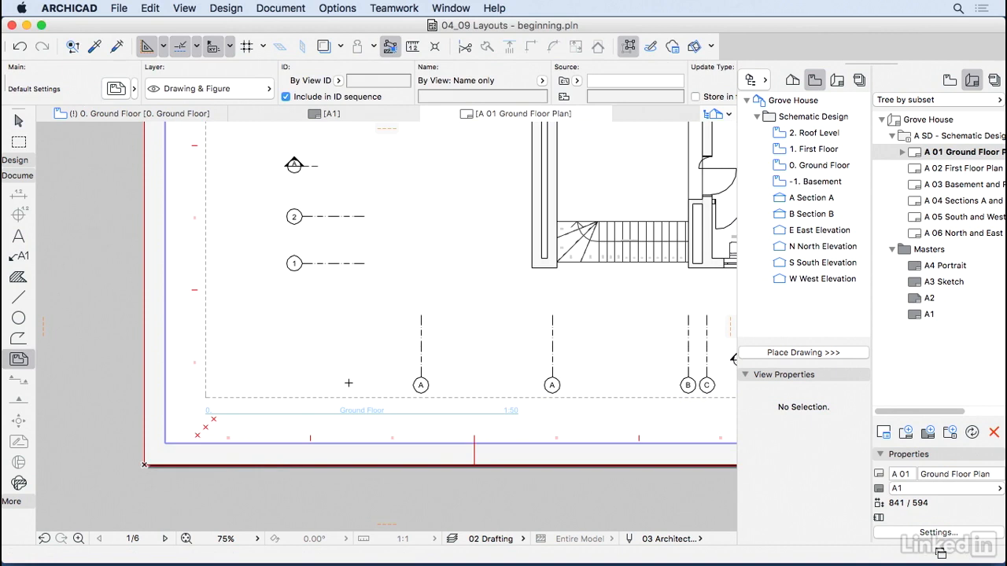
scroll(363, 376, "down", 2)
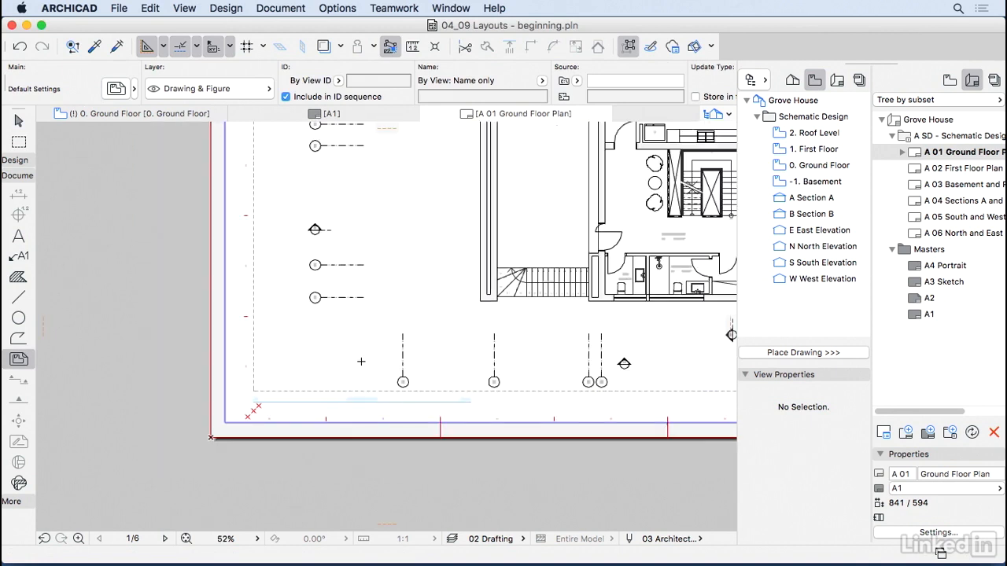
key("Escape")
scroll(379, 404, "down", 3)
scroll(380, 403, "down", 3)
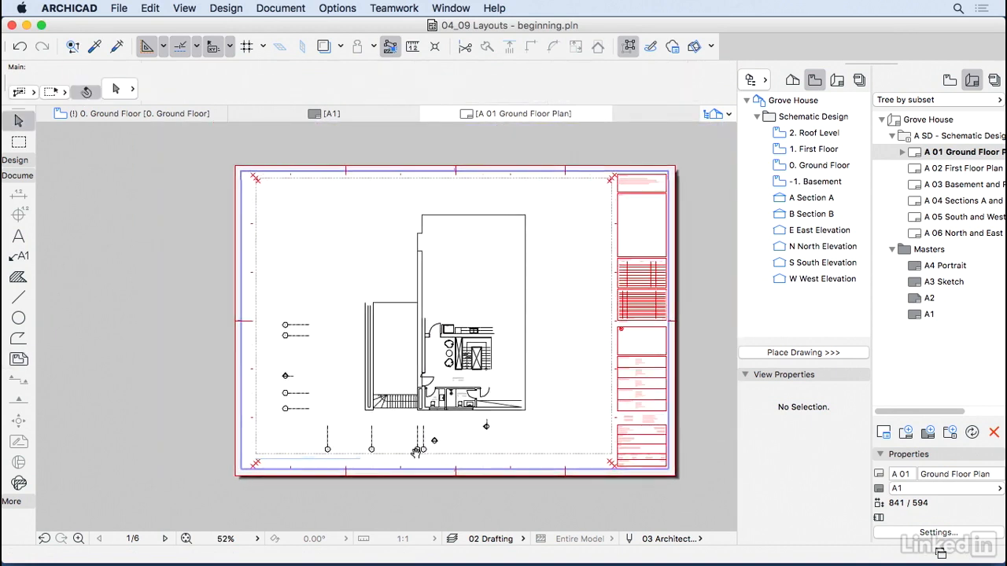
Step: Open the A 03 Basement and Roof Level layout and place the -1. Basement view in the middle of the sheet
left_click(955, 185)
double_click(956, 185)
middle_click_drag(588, 300, 558, 300)
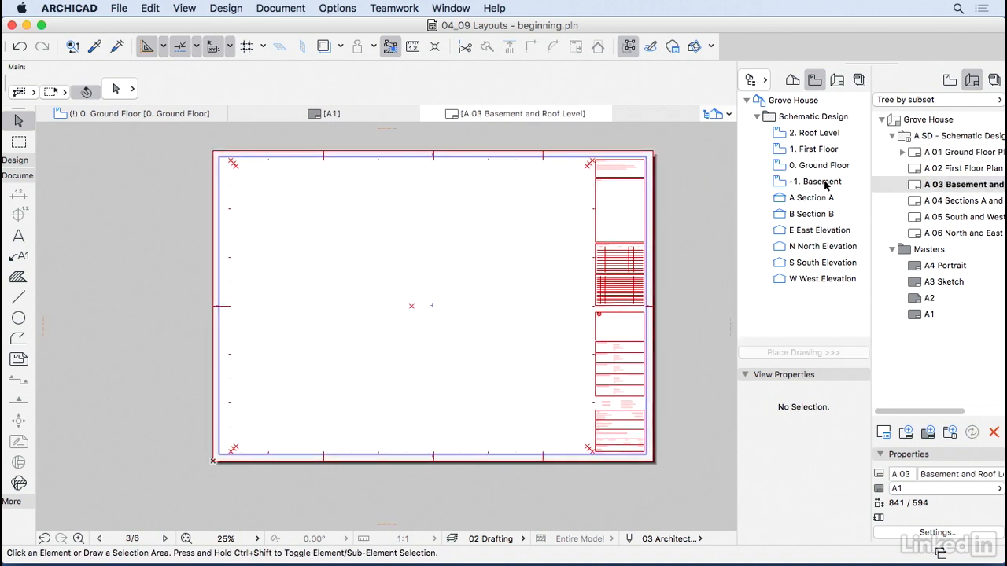
mouse_move(824, 185)
left_mouse_down()
mouse_move(518, 288)
mouse_move(428, 303)
left_mouse_up()
left_click(480, 391)
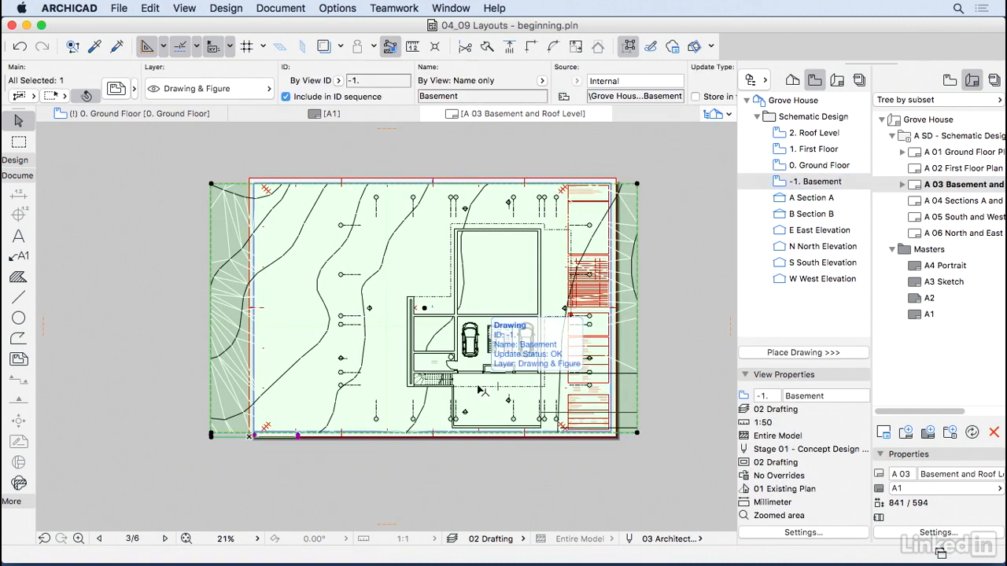
Step: Choose the A 01 Ground Floor Plan layout as the trace reference for the A 03 layout
left_click(341, 47)
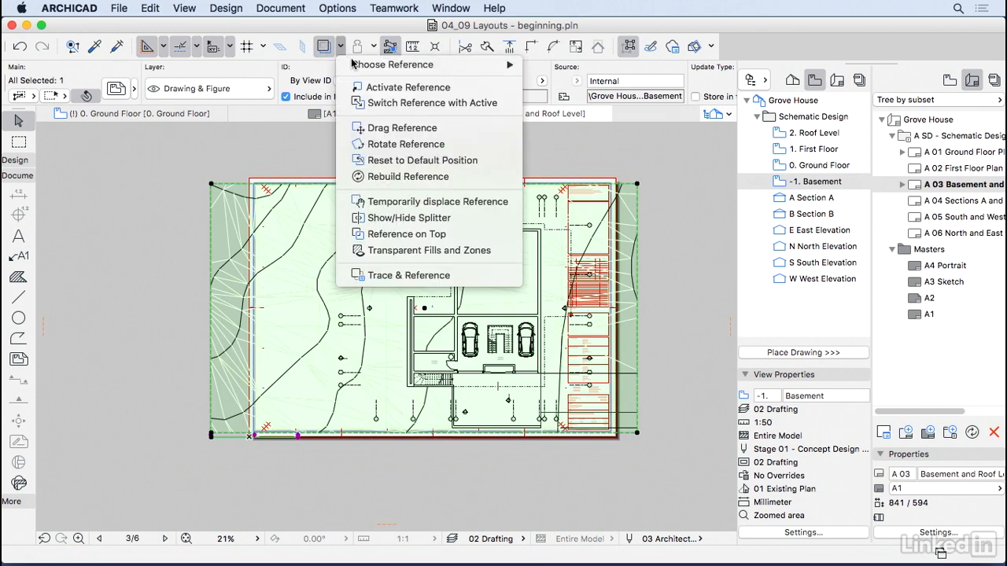
mouse_move(353, 62)
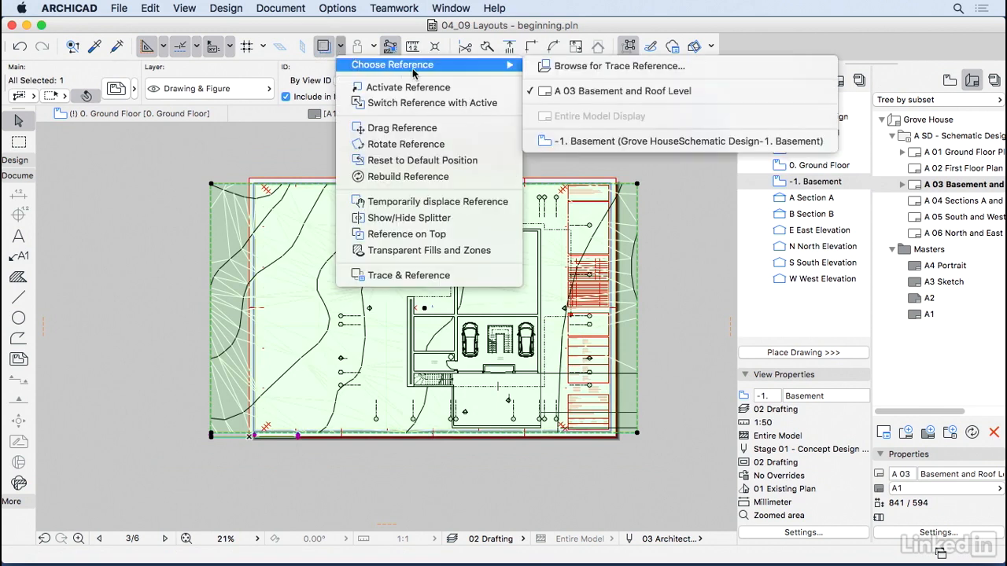
left_click(616, 67)
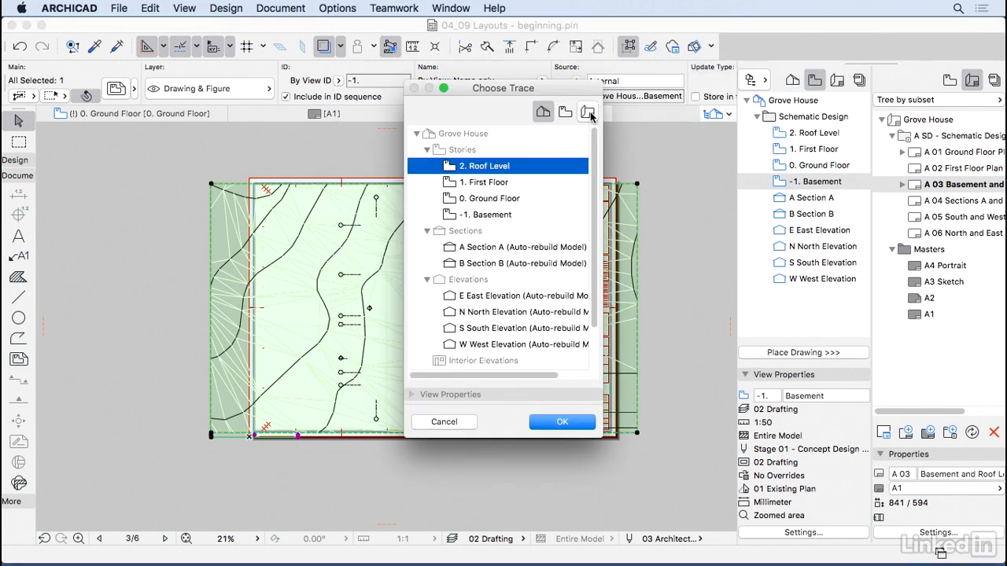
left_click(588, 113)
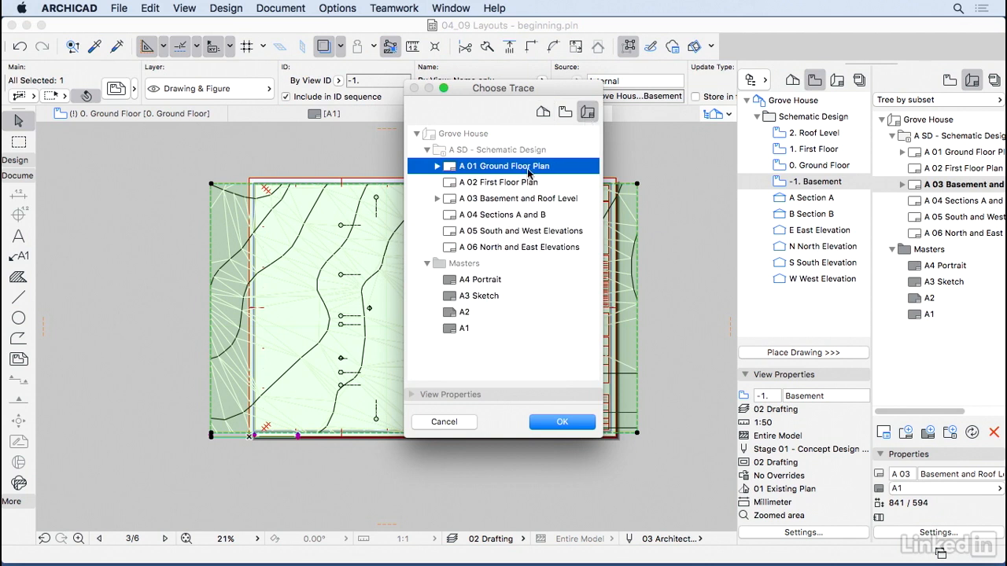
left_click(555, 422)
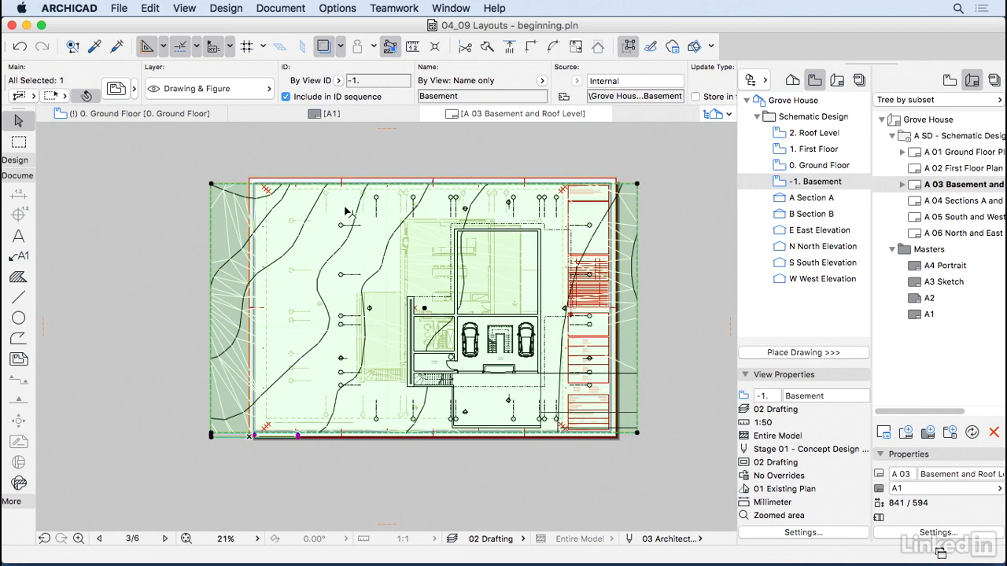
Step: Move the Basement drawing so its leftmost upper grid marker A coincides with the same marker in the traced Ground Floor plan
scroll(346, 214, "up", 10)
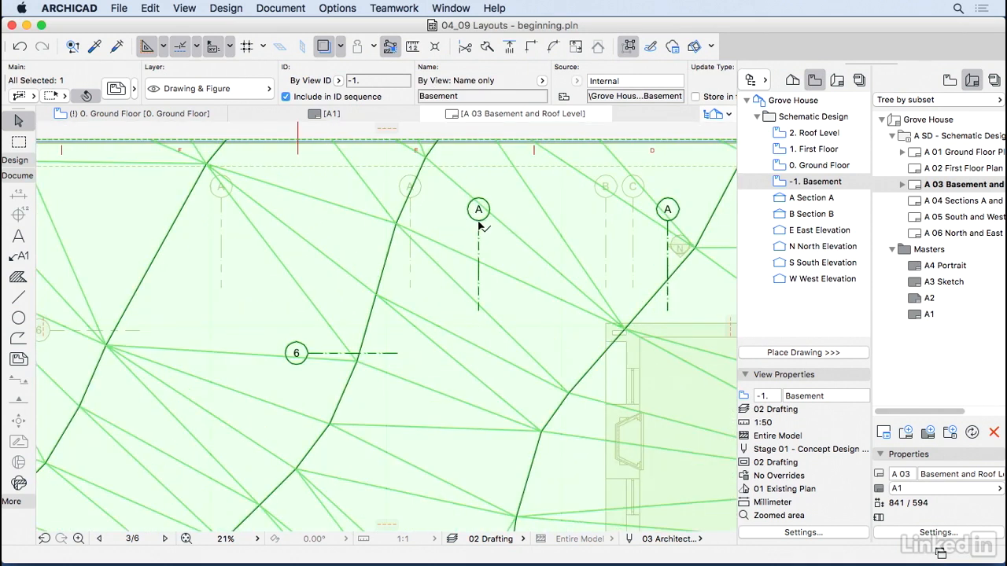
left_click(478, 221)
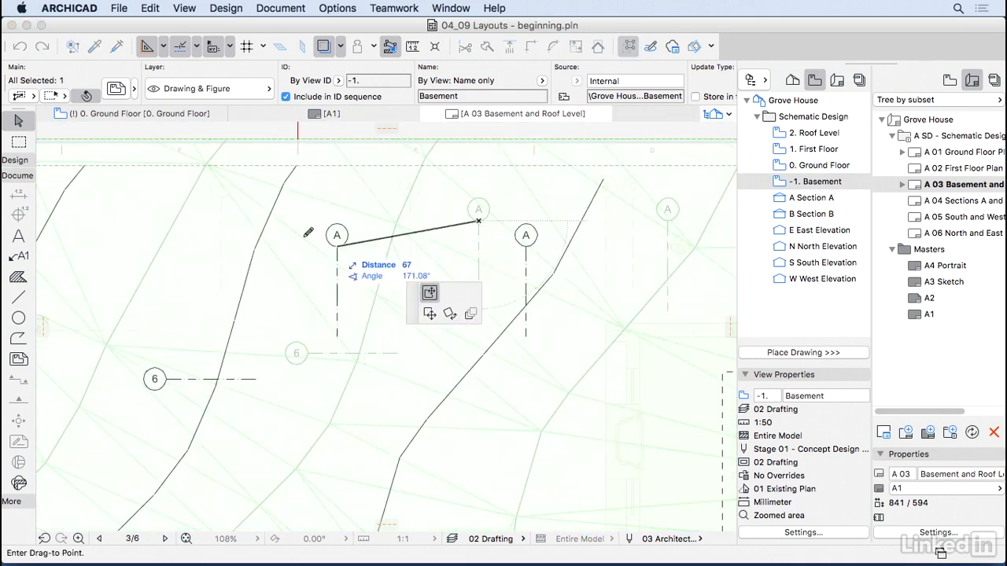
left_click(224, 200)
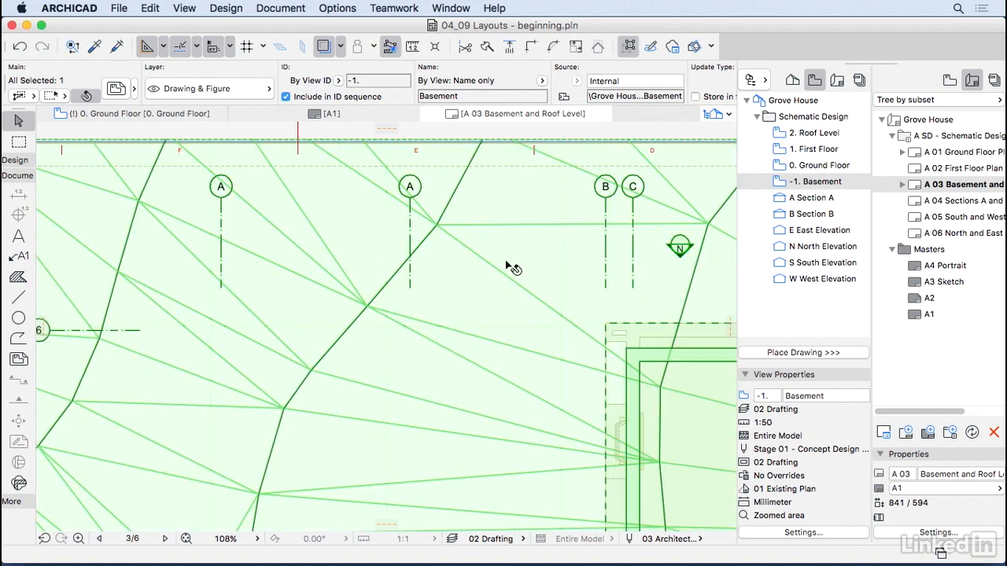
Step: Crop the Basement drawing frame's left and upper edges to the margin marker in the sheet's upper-left corner
scroll(524, 232, "down", 10)
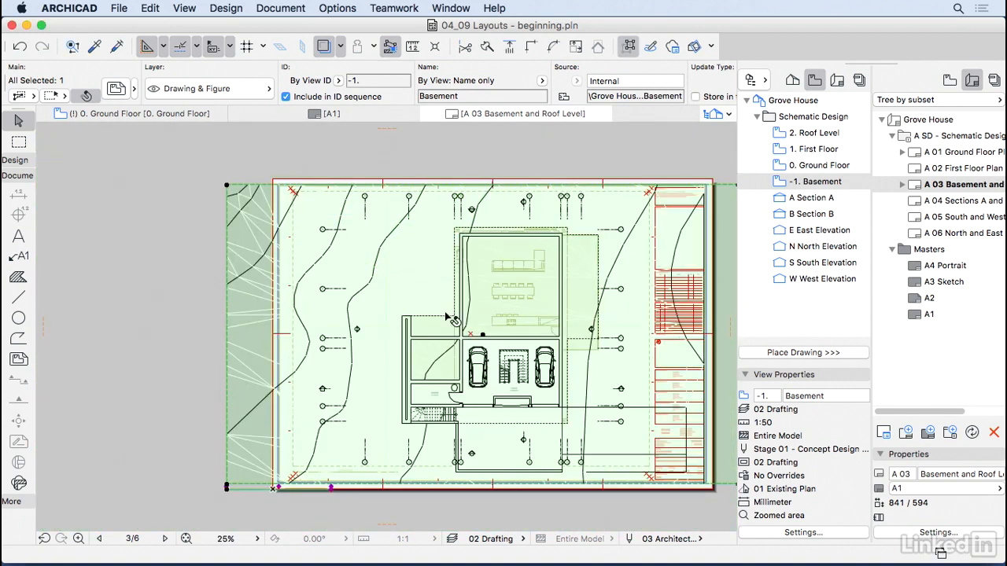
left_click(227, 236)
scroll(256, 227, "up", 5)
left_click(334, 155)
left_click(379, 143)
left_click(381, 155)
Step: Bring the Basement drawing frame's lower and right edges in to the sheet's margin markers
scroll(387, 191, "down", 6)
scroll(325, 396, "up", 5)
left_click(335, 411)
left_click(338, 381)
scroll(339, 383, "down", 5)
middle_click_drag(546, 368, 425, 386)
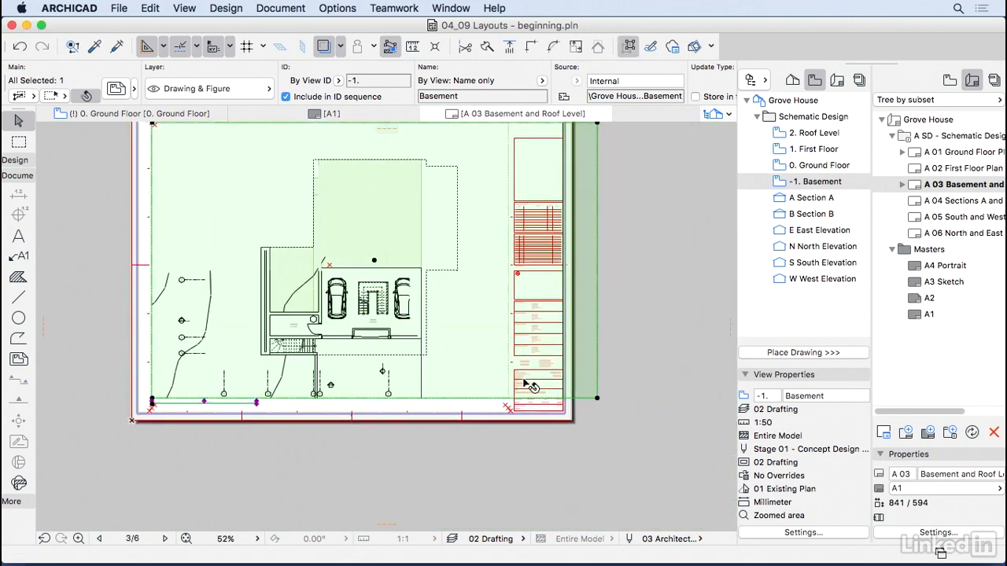
left_click(598, 336)
left_click(508, 327)
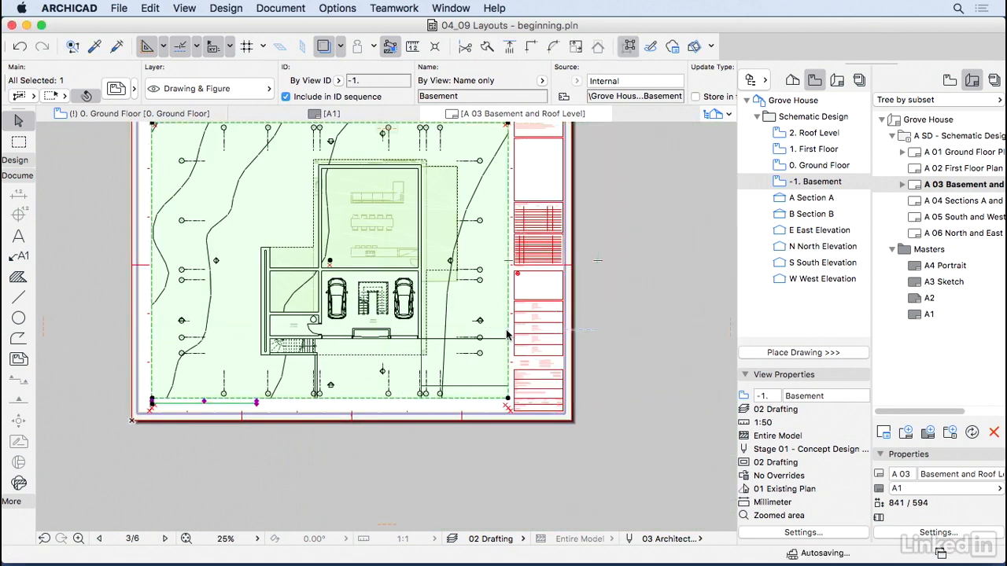
Step: Lower the Basement drawing frame's upper edge to about mid-sheet, just above the garage rooms, and deselect the drawing
middle_click_drag(305, 265, 328, 311)
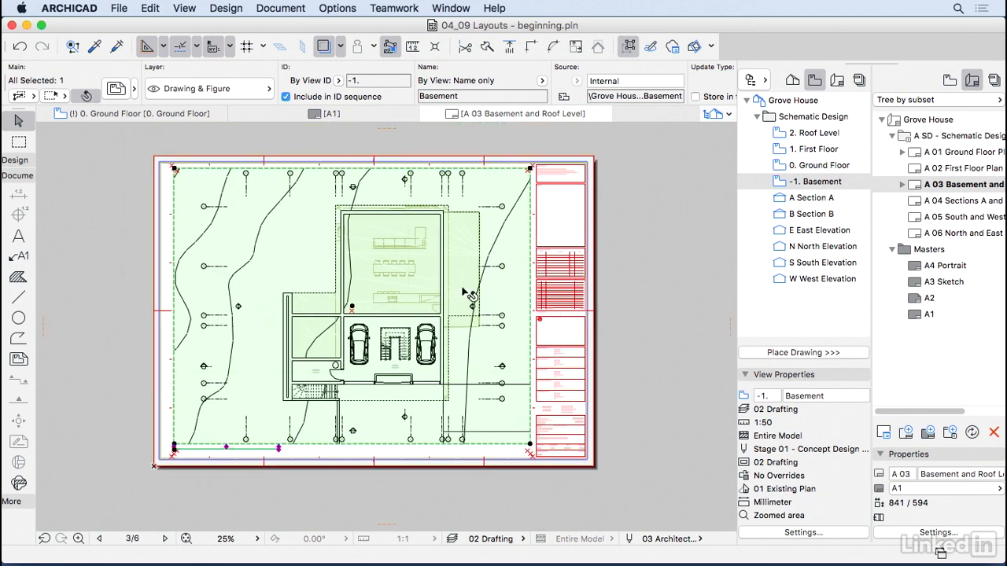
left_click(309, 168)
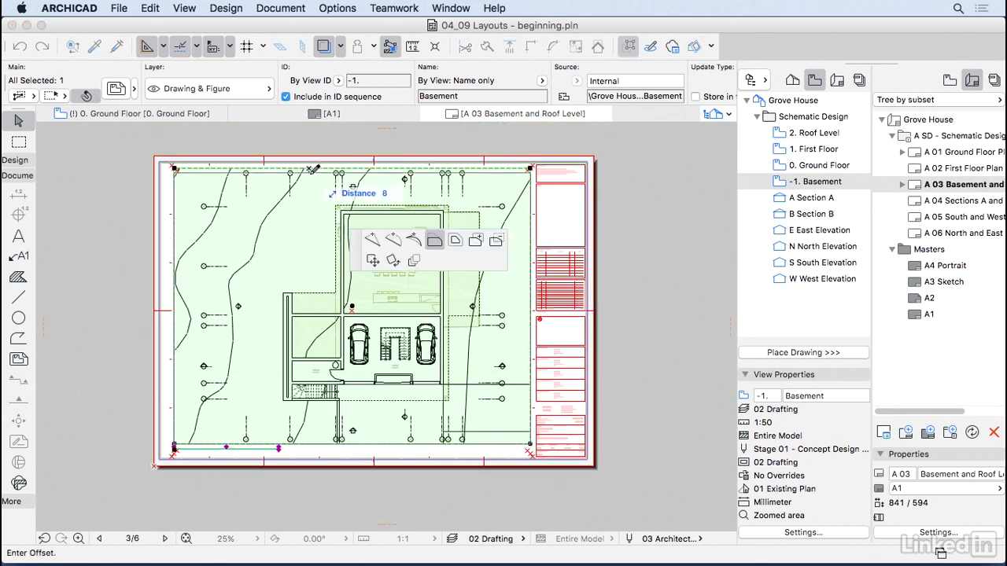
scroll(293, 290, "up", 3)
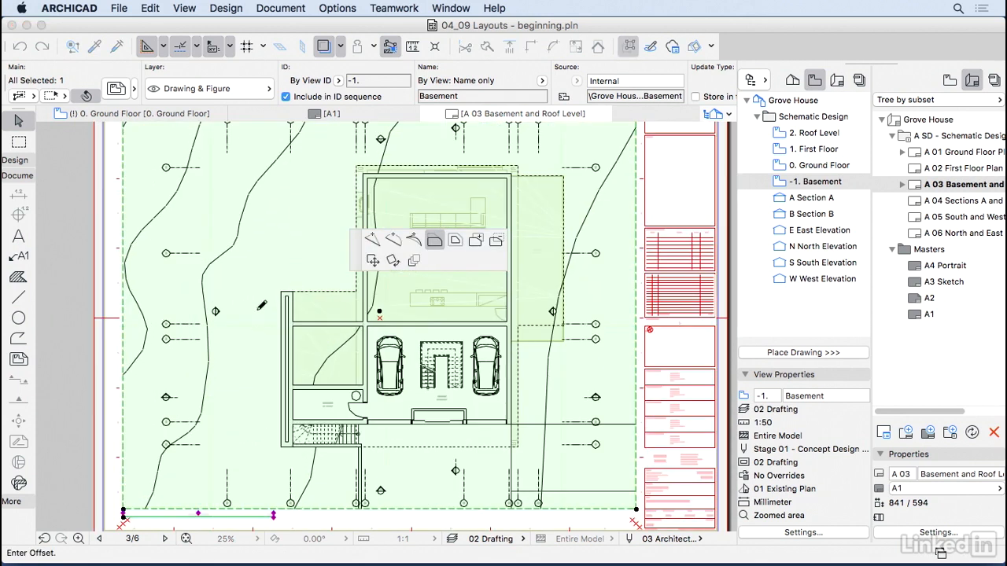
left_click(253, 307)
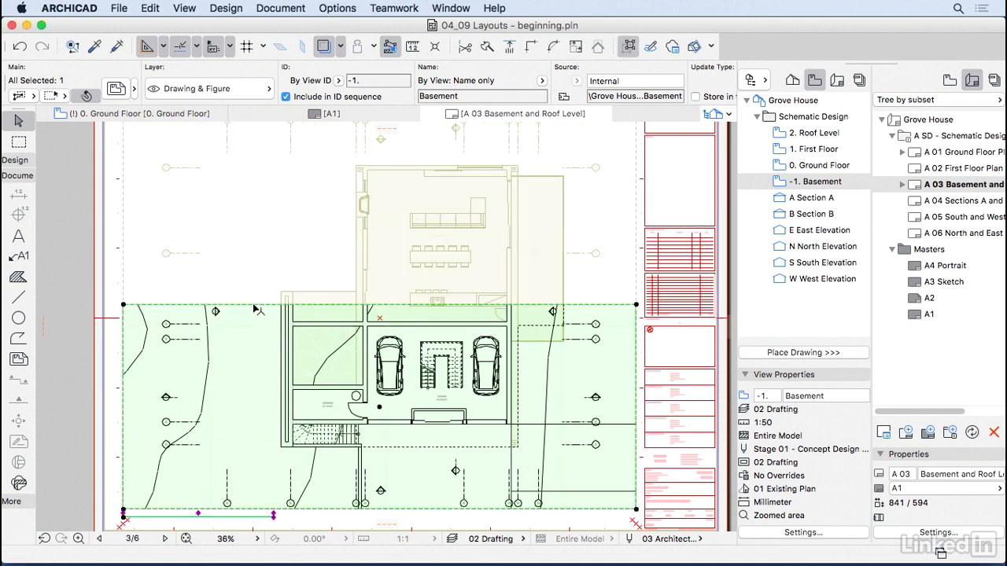
key("Escape")
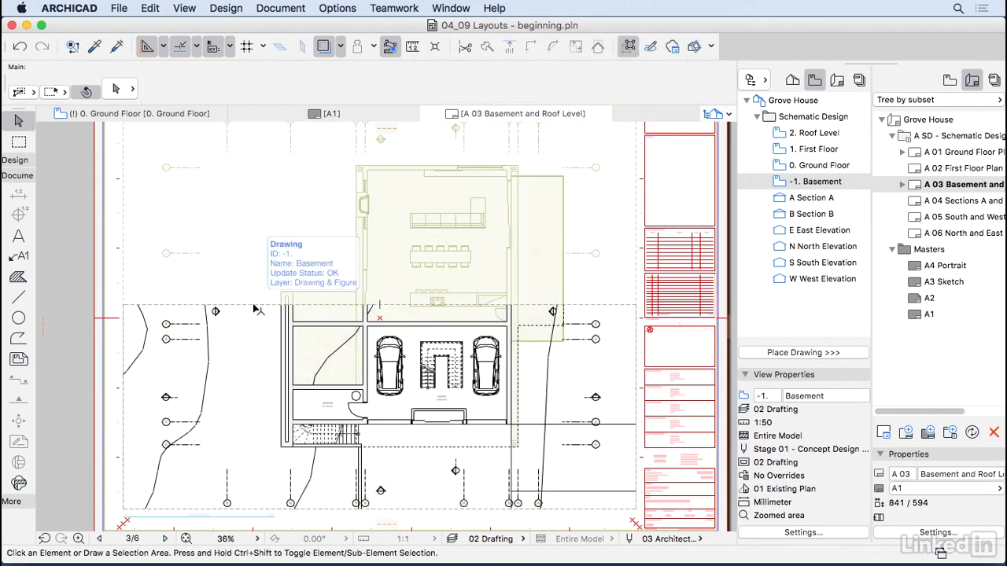
Step: Draw a straight line along the full width of the cropped Basement frame's upper edge and change its line type
left_click(19, 297)
left_click(126, 304)
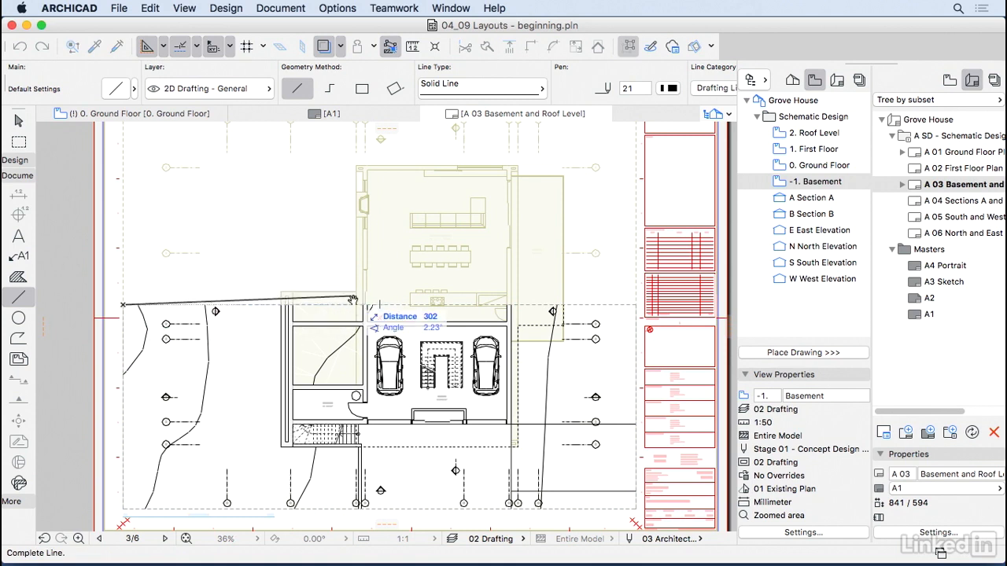
scroll(330, 256, "right", 3)
left_click(536, 280)
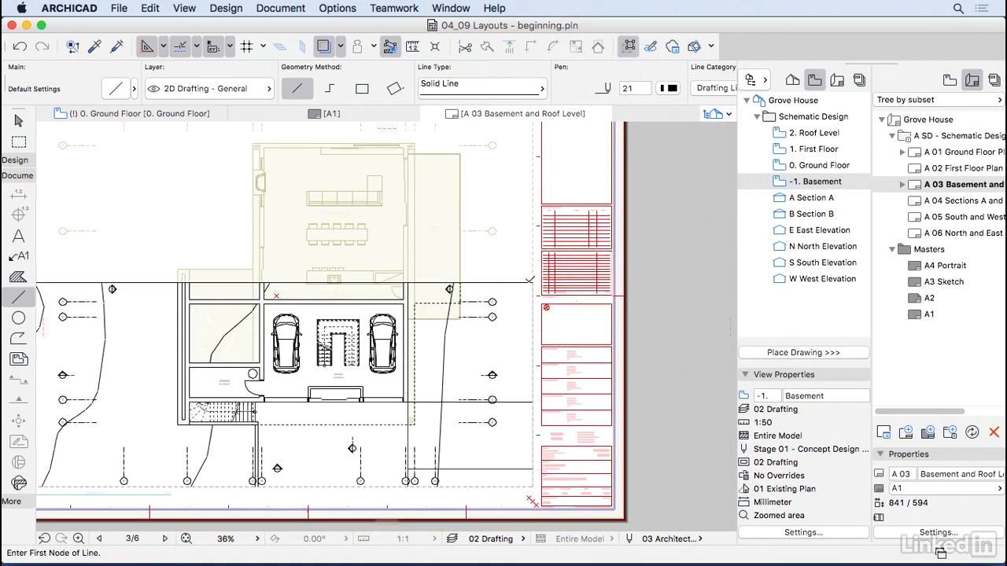
key("Escape")
left_click(528, 283)
left_click(507, 90)
left_click(584, 166)
key("Escape")
Step: Switch off the trace reference of the Ground Floor Plan on the A 03 layout
scroll(526, 187, "down", 3)
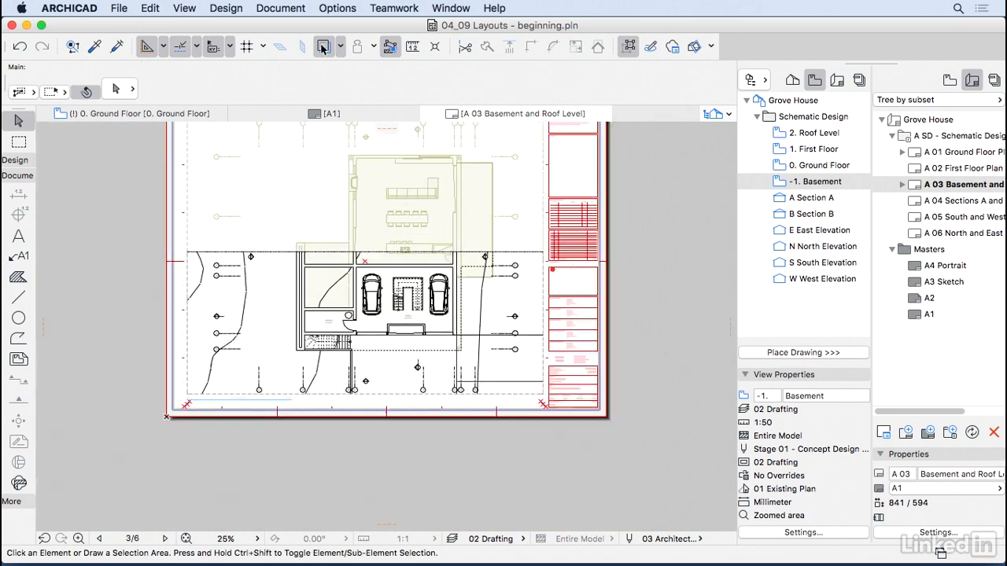
left_click(323, 48)
scroll(417, 212, "left", 3)
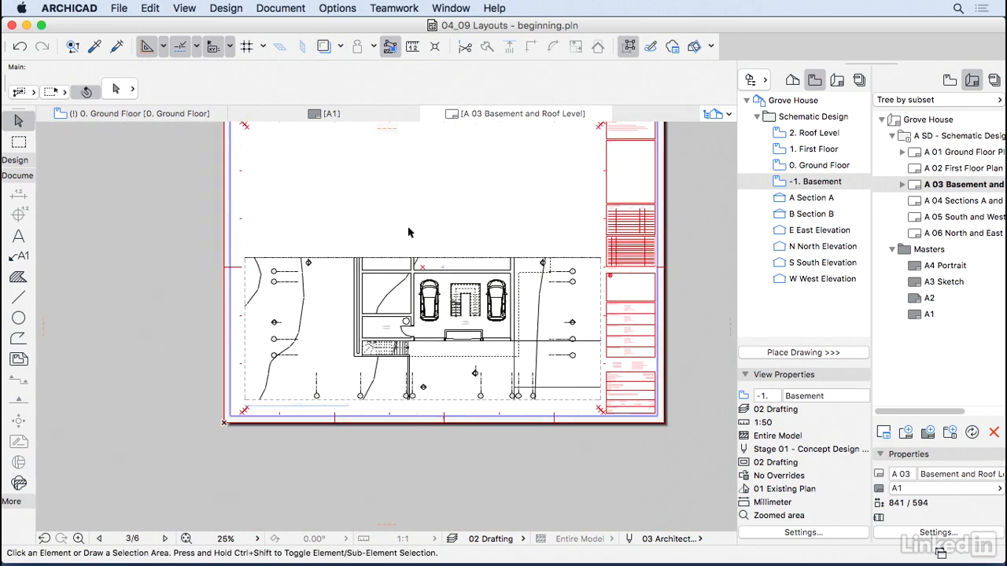
scroll(317, 270, "up", 3)
scroll(301, 271, "down", 4)
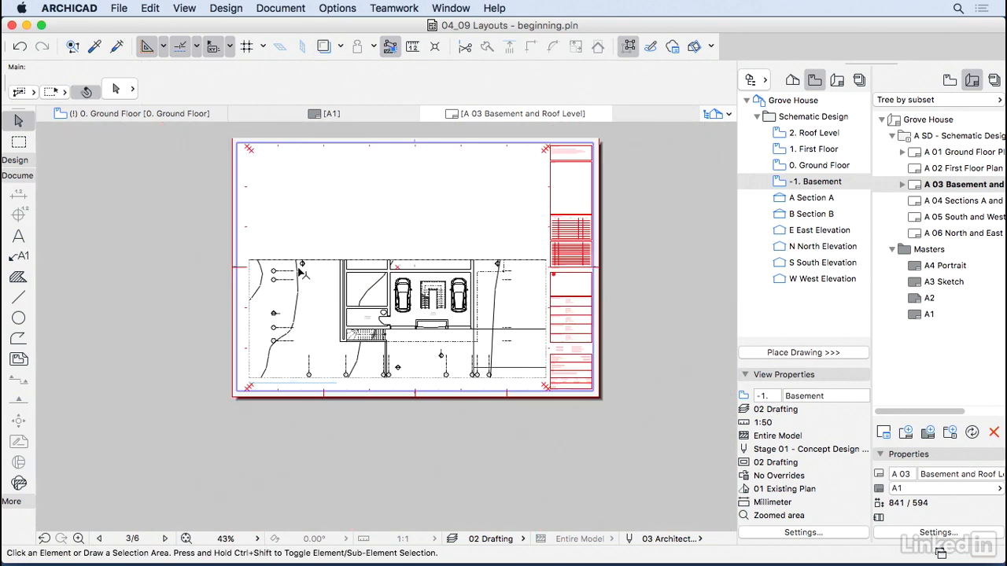
Step: Copy the Basement drawing straight up so its upper-right frame corner meets the sheet's upper-right margin marker
left_click(429, 296)
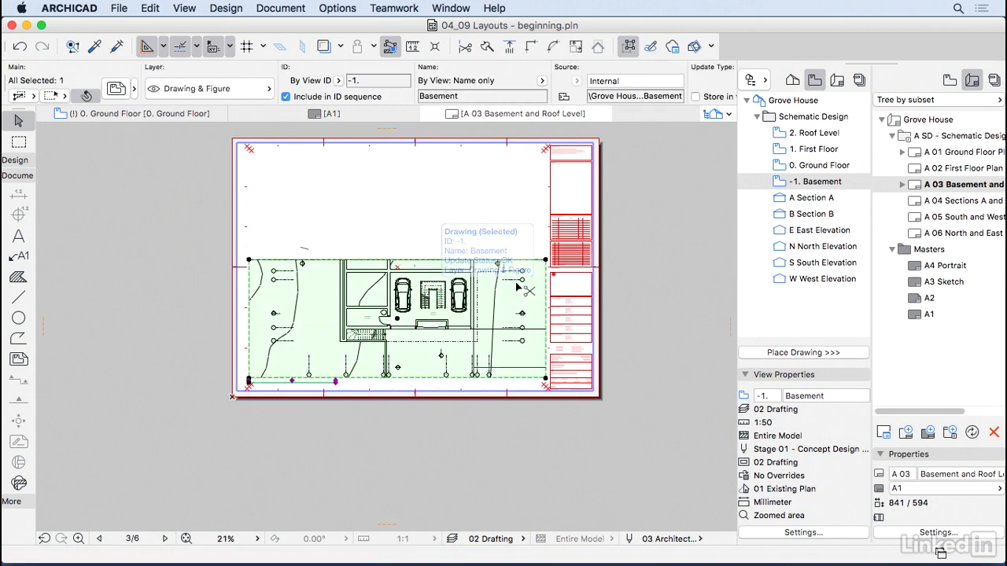
key("super+d")
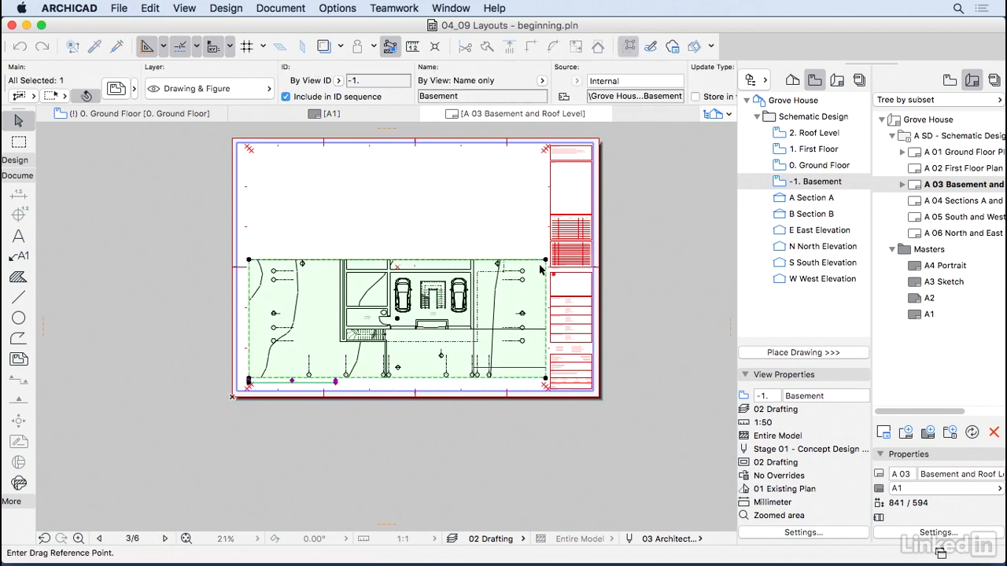
left_click(545, 261)
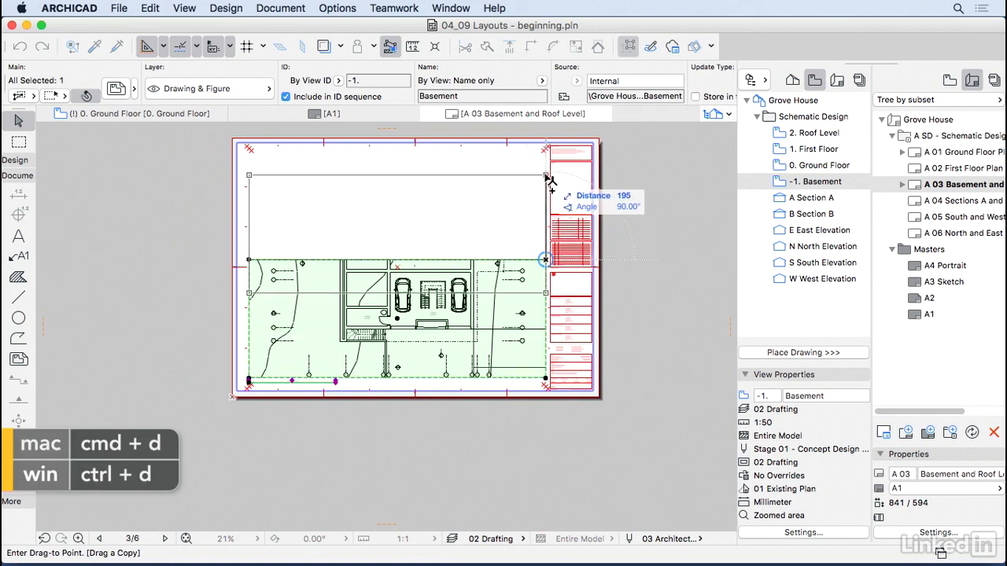
scroll(546, 172, "up", 3)
scroll(544, 172, "up", 3)
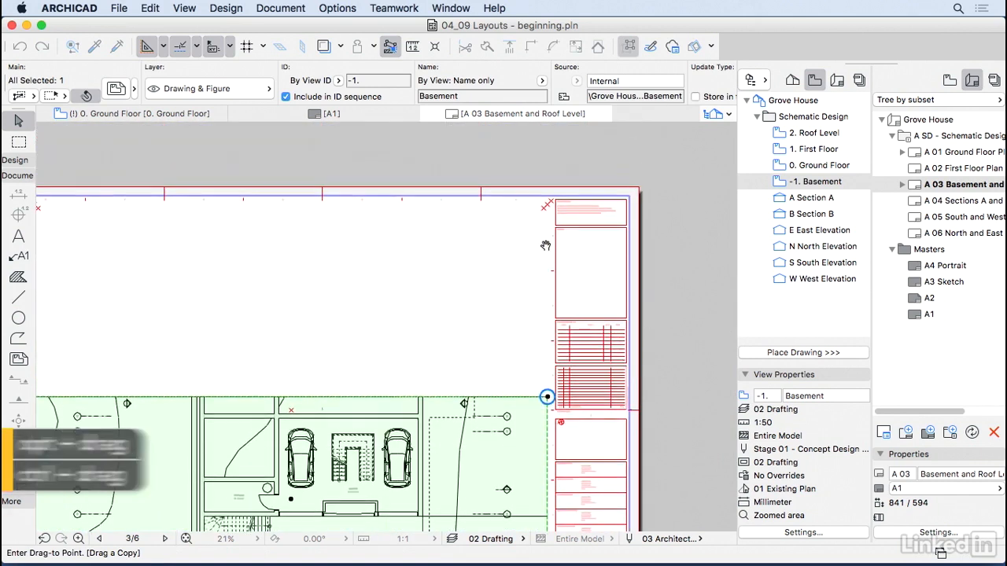
left_click(548, 205)
middle_click_drag(458, 309, 566, 280)
key("Escape")
scroll(386, 296, "down", 3)
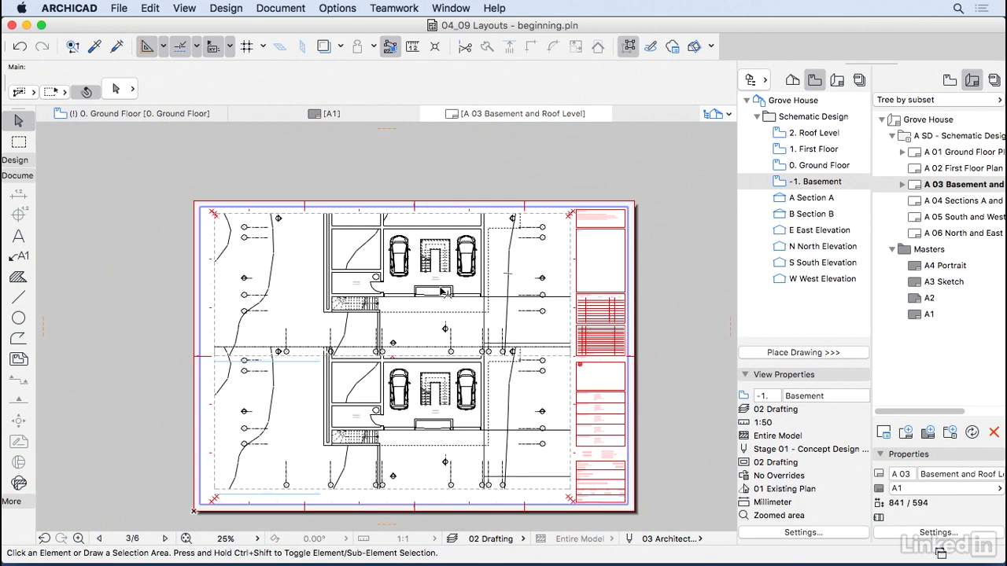
Step: Link the upper Basement copy to the internal view 2. Roof Level
left_click(433, 280)
right_click(433, 280)
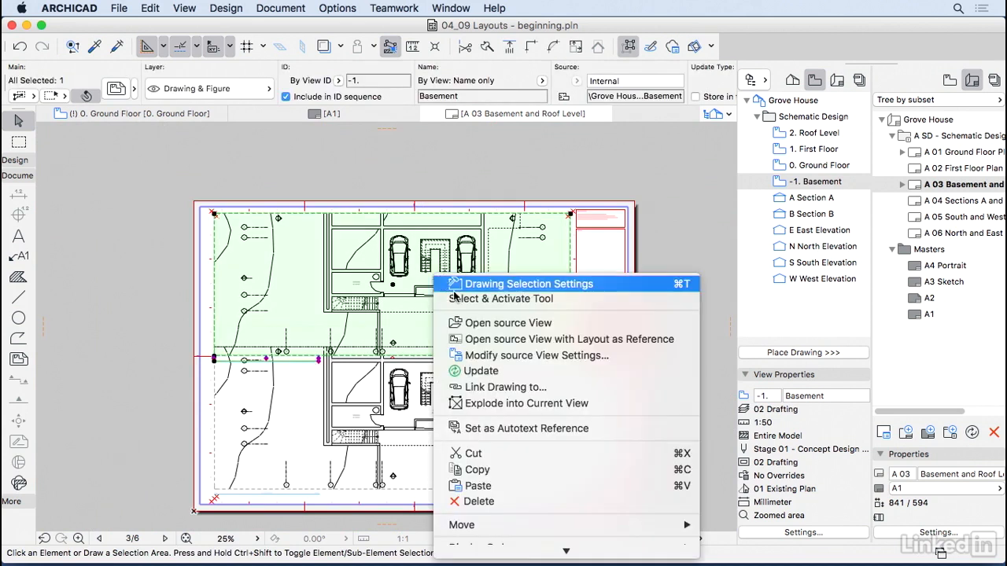
left_click(526, 387)
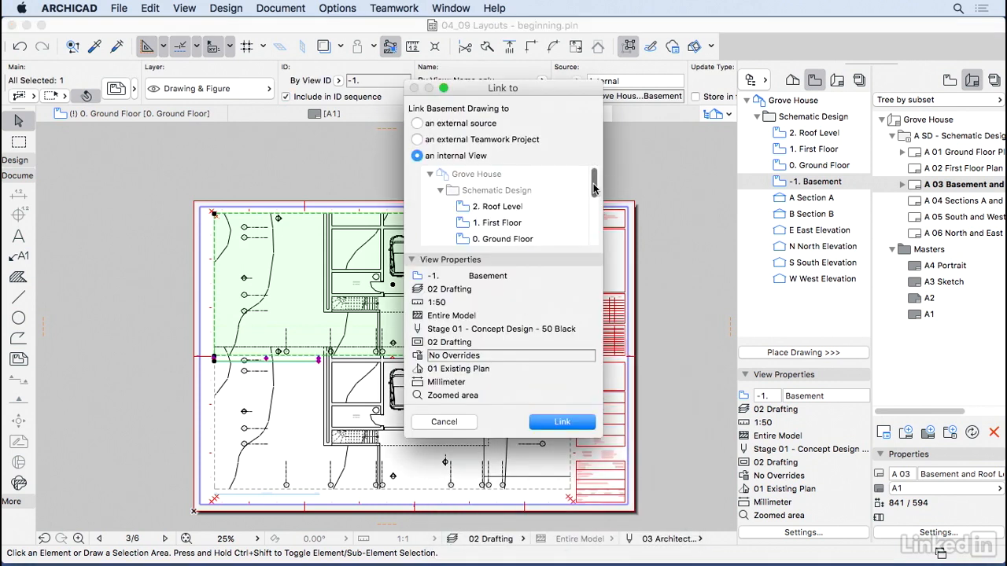
left_click_drag(594, 188, 586, 198)
left_click(513, 209)
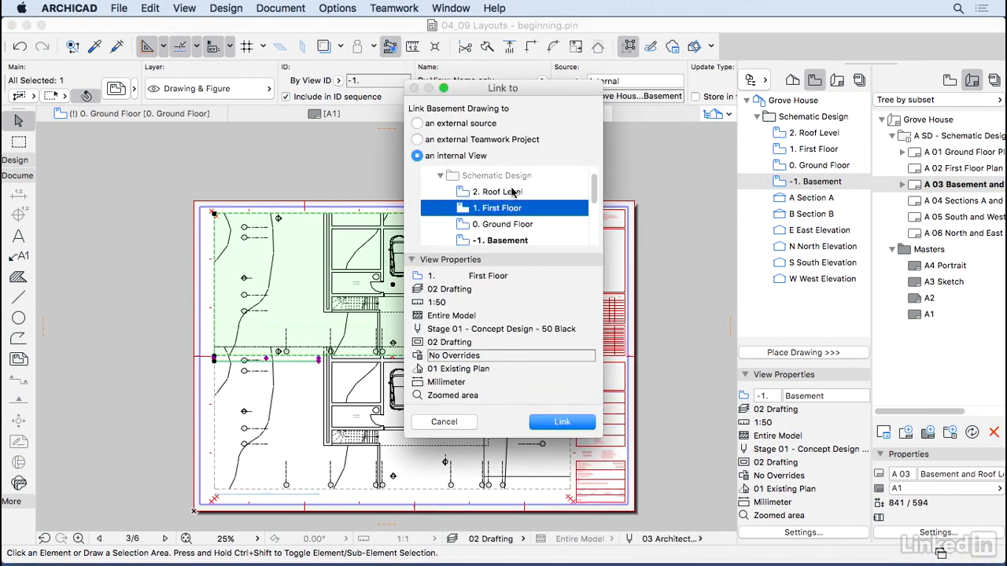
left_click(523, 191)
left_click(560, 421)
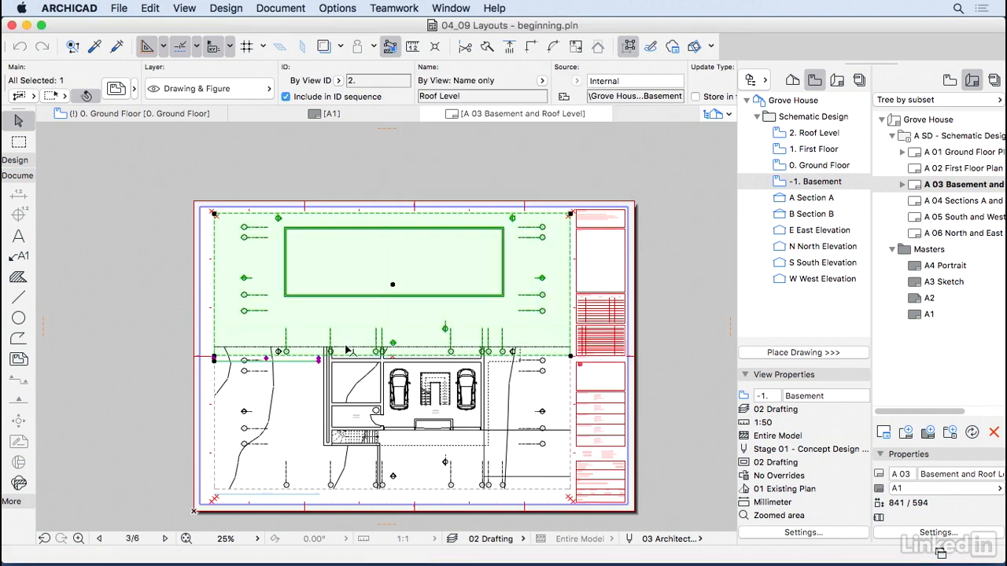
Step: Raise the Roof Level drawing frame's lower edge to just below its lowest side grid marker, clear of the Basement drawing
scroll(345, 349, "up", 5)
scroll(368, 269, "down", 2)
scroll(355, 257, "down", 2)
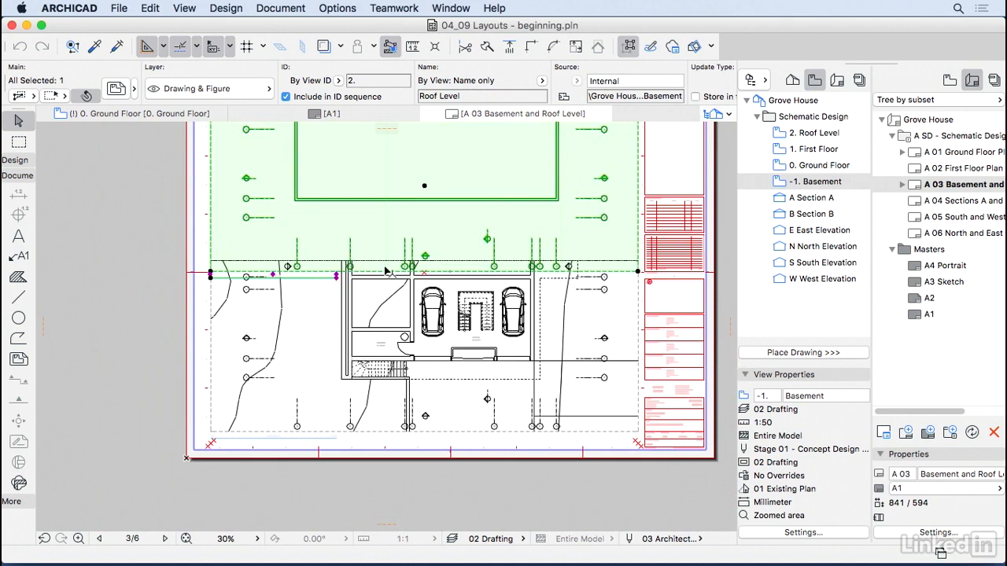
left_click(388, 266)
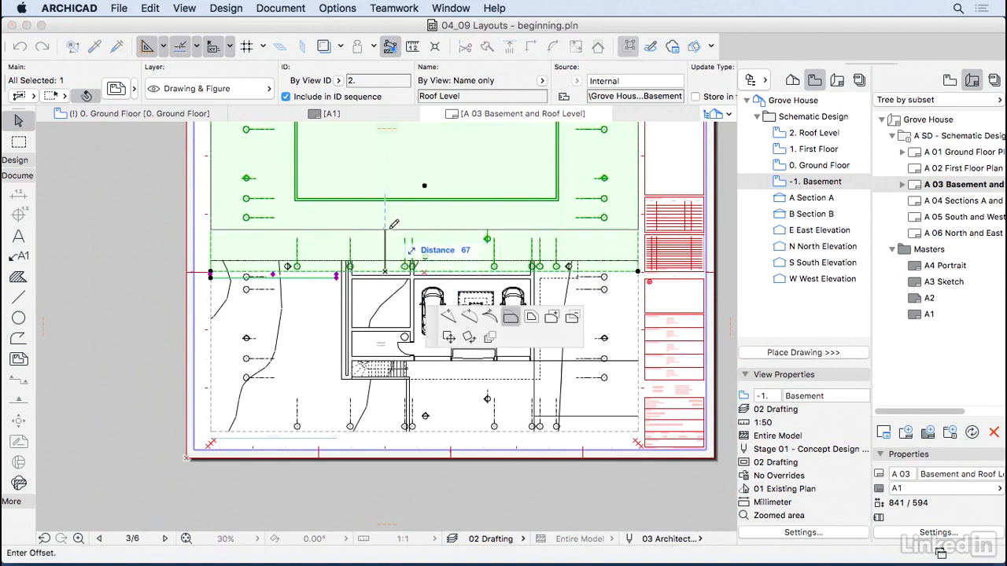
left_click(394, 228)
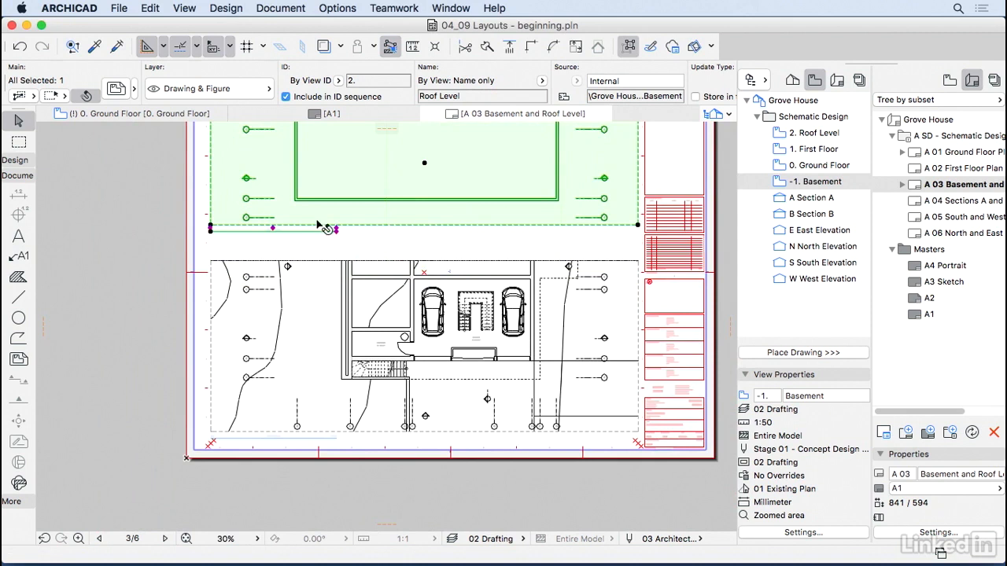
Step: Move the Roof Level drawing straight down so its title sits just above the Basement drawing's upper edge
left_click(368, 228)
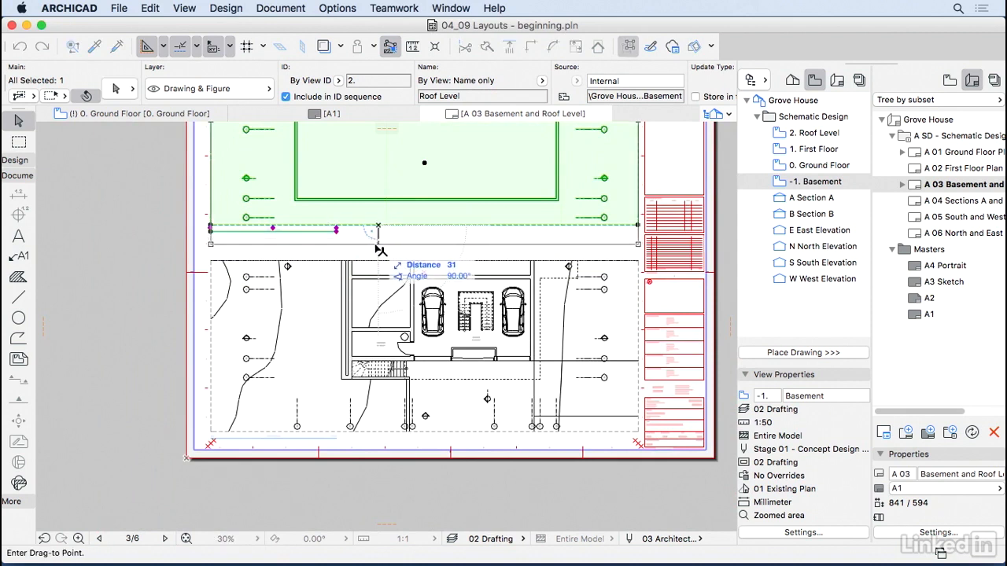
left_click(234, 247)
scroll(250, 249, "up", 3)
scroll(352, 237, "down", 3)
middle_click_drag(395, 209, 362, 339)
scroll(214, 406, "up", 3)
mouse_move(255, 305)
left_mouse_down()
mouse_move(257, 318)
mouse_move(259, 306)
left_mouse_up()
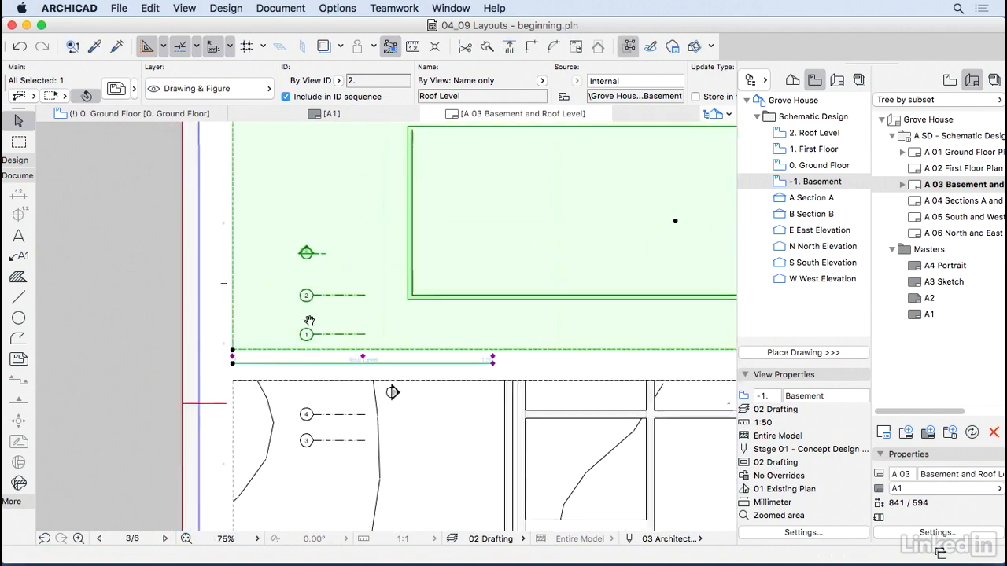
scroll(331, 260, "down", 3)
scroll(394, 245, "down", 5)
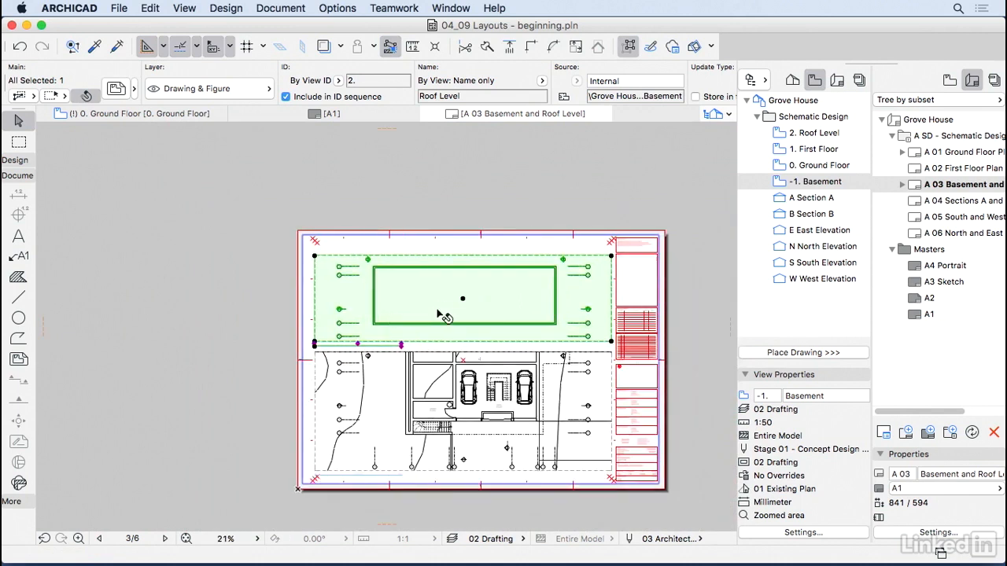
Step: Copy the Roof Level drawing directly above itself and extend the copy's upper frame edge past the row of upper grid markers
left_click_drag(611, 342, 612, 265)
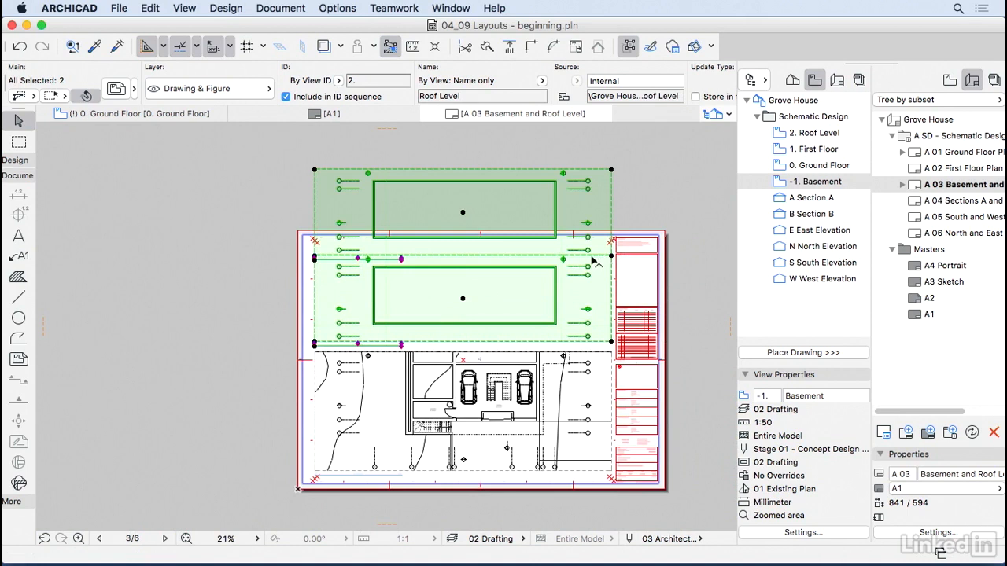
middle_click_drag(490, 304, 485, 440)
left_click(508, 304)
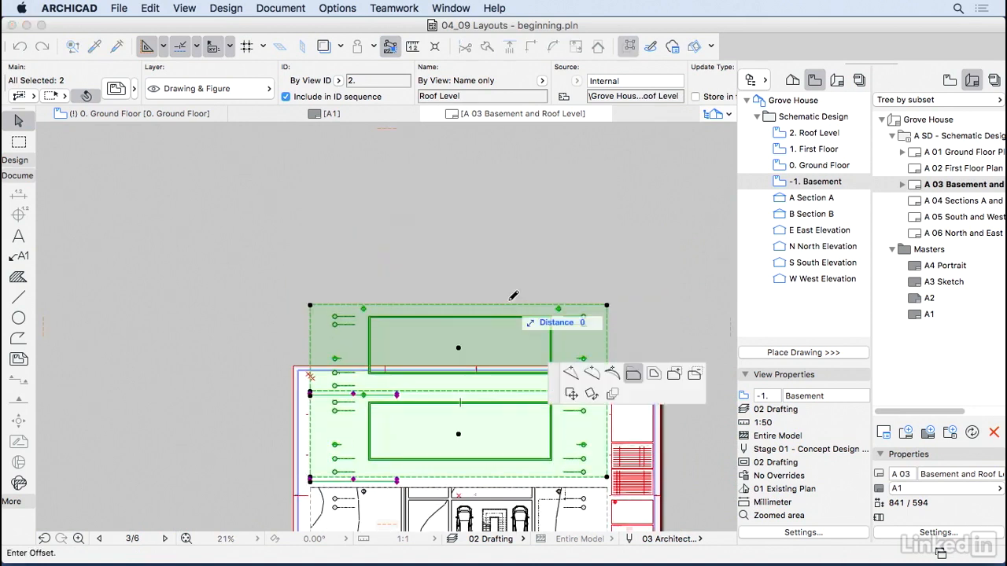
left_click(508, 140)
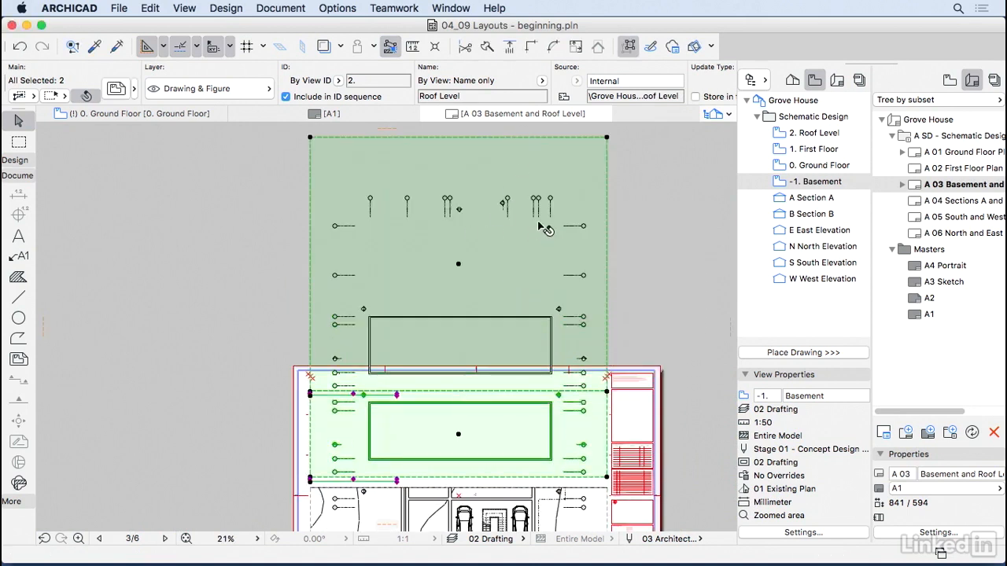
Step: Shift the upper Roof Level copy's content down within its frame, aligning its upper grid markers with those of the traced Ground Floor plan
scroll(542, 211, "up", 5)
left_click(551, 198)
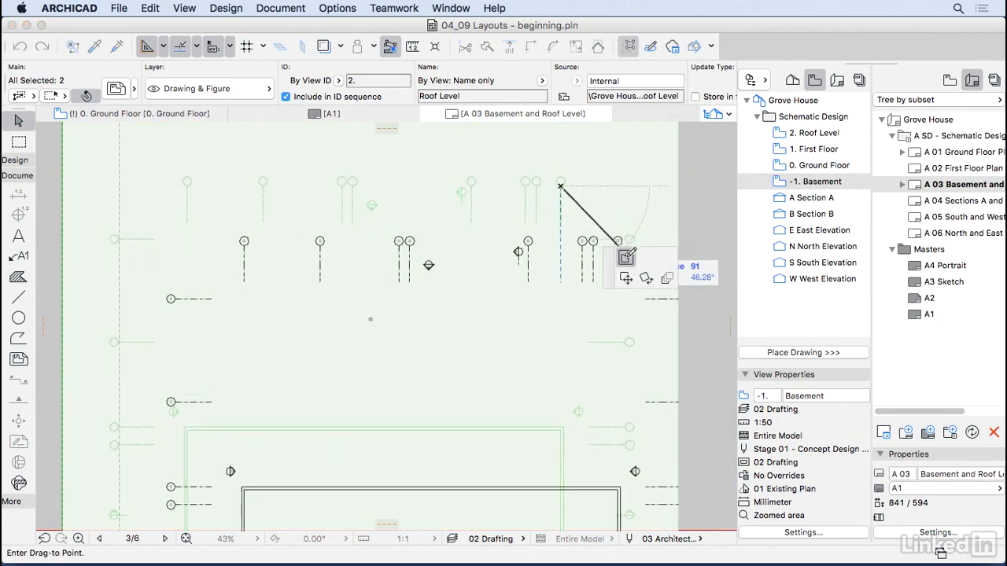
scroll(545, 230, "down", 2)
middle_click_drag(549, 301, 530, 154)
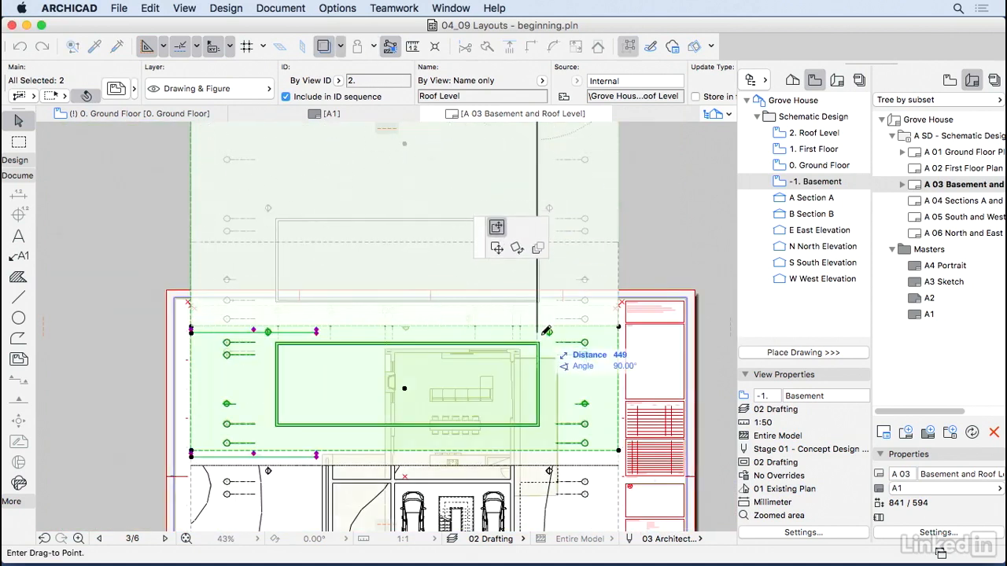
scroll(542, 322, "up", 3)
scroll(543, 321, "up", 3)
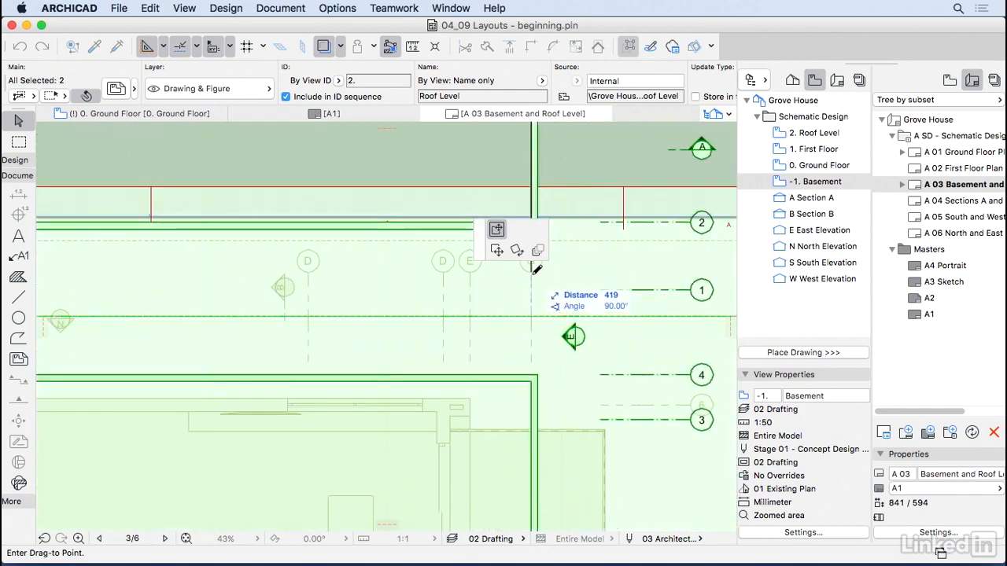
scroll(525, 281, "down", 8)
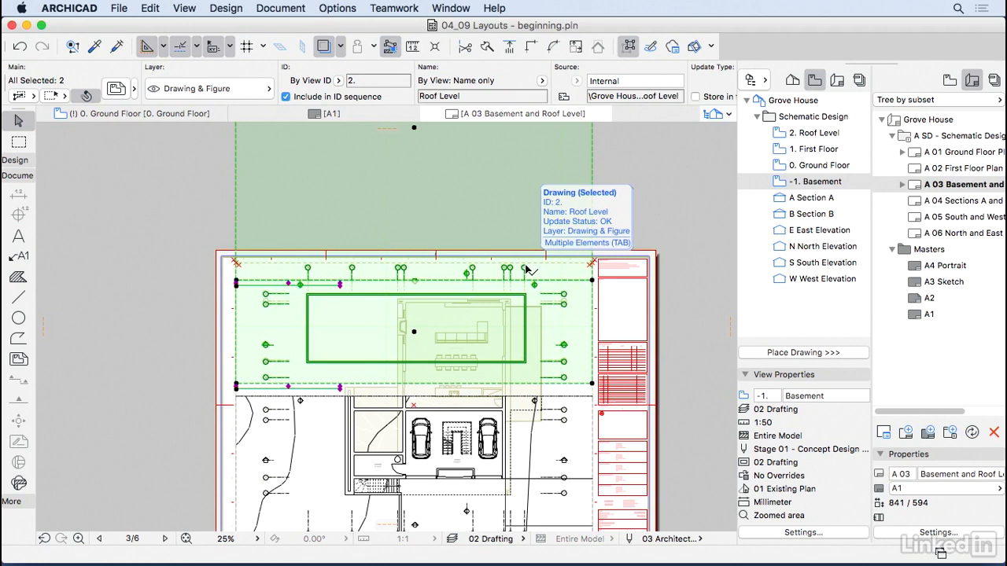
Step: Lower the upper Roof Level copy's top frame edge to just above its row of upper grid markers, inside the sheet border
scroll(500, 212, "down", 2)
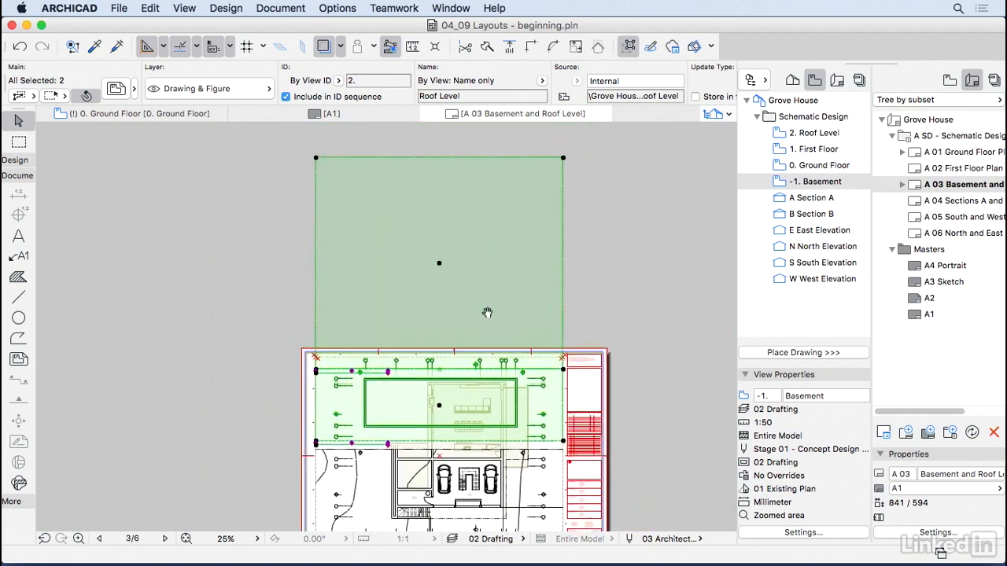
left_click(512, 167)
scroll(528, 312, "up", 6)
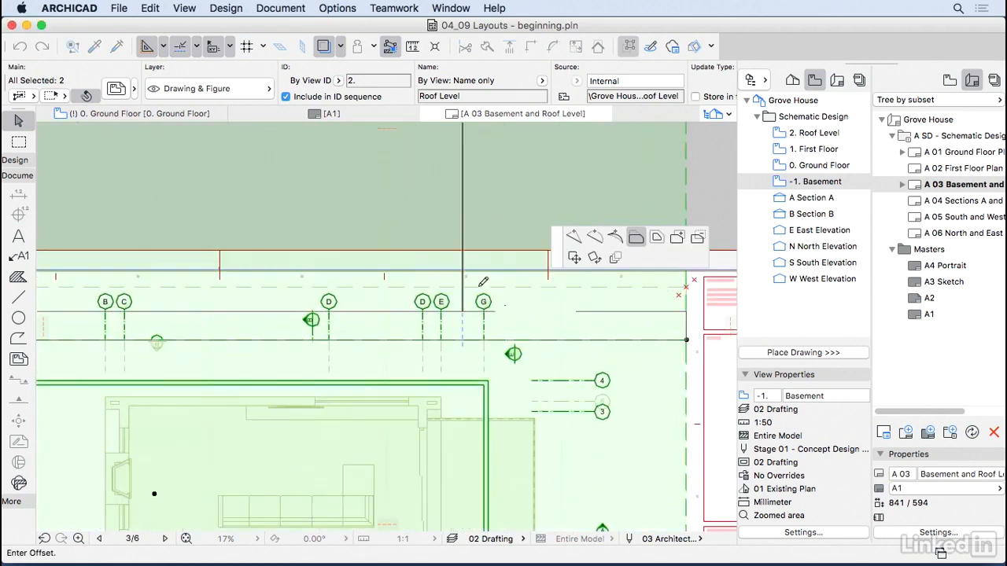
left_click(470, 279)
scroll(471, 287, "down", 3)
scroll(473, 306, "down", 1)
middle_click_drag(418, 422, 482, 398)
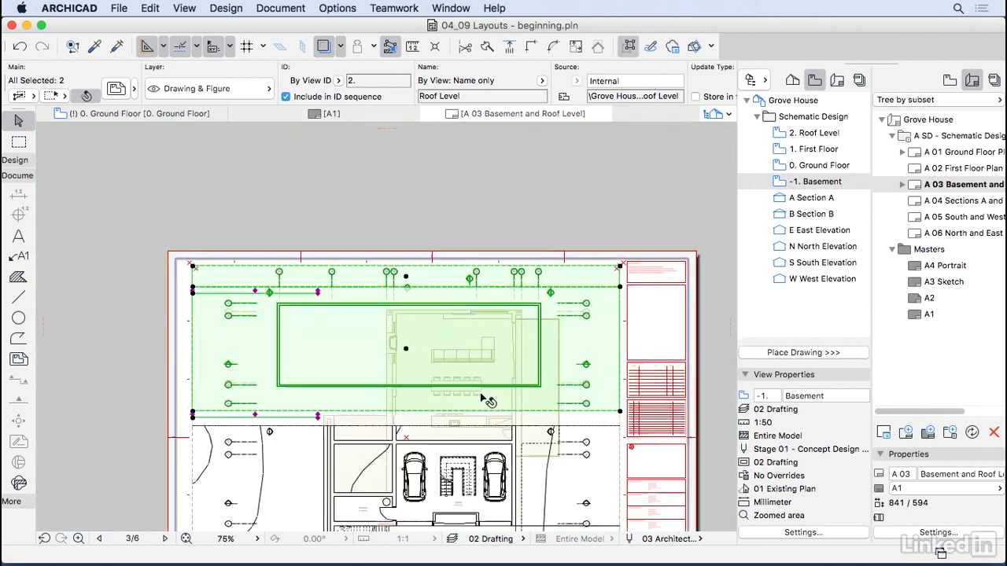
left_click(612, 412)
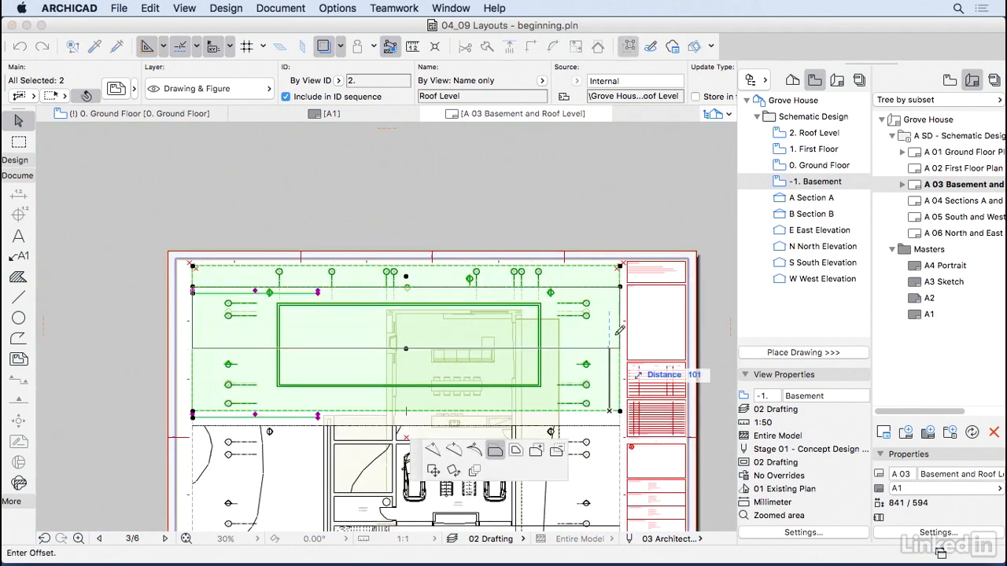
left_click(622, 288)
Step: Set the upper Roof Level copy's drawing title to No Title
scroll(229, 286, "up", 4)
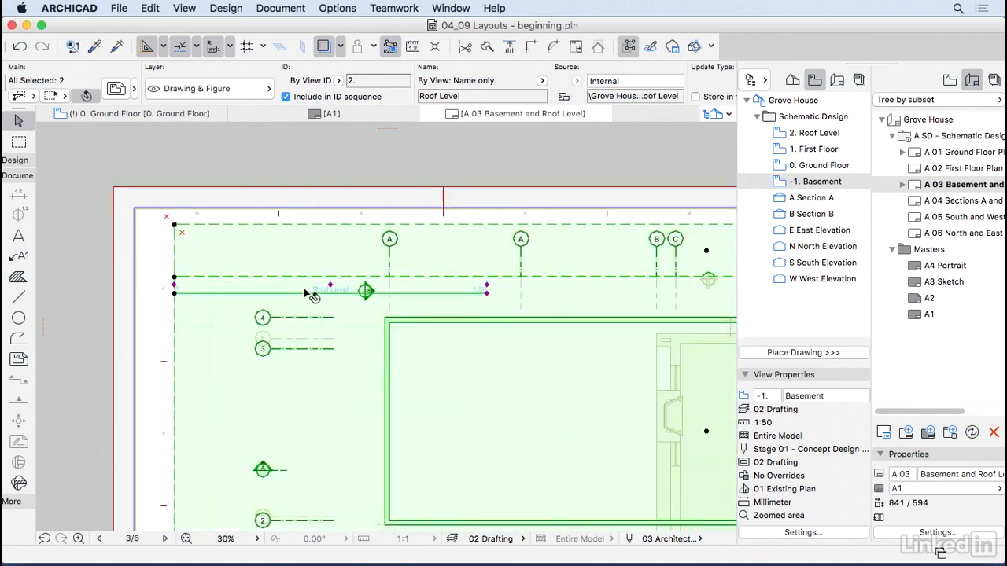
left_click(281, 205)
left_click(265, 239)
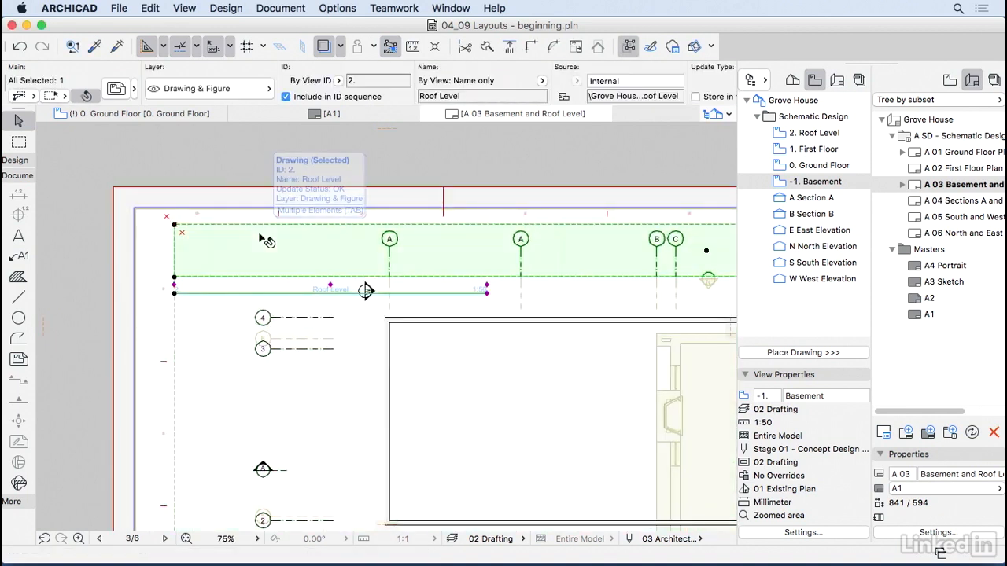
left_click(117, 86)
left_click(391, 192)
left_click(481, 187)
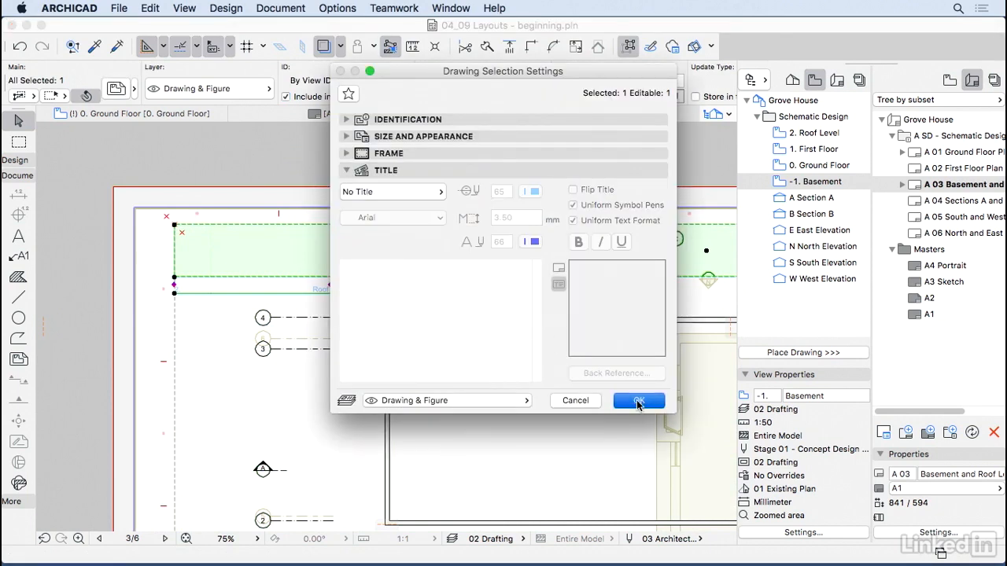
left_click(638, 401)
Step: Turn off the trace reference on the layout
left_click(320, 48)
scroll(338, 207, "up", 5)
scroll(384, 213, "up", 3)
scroll(383, 212, "down", 4)
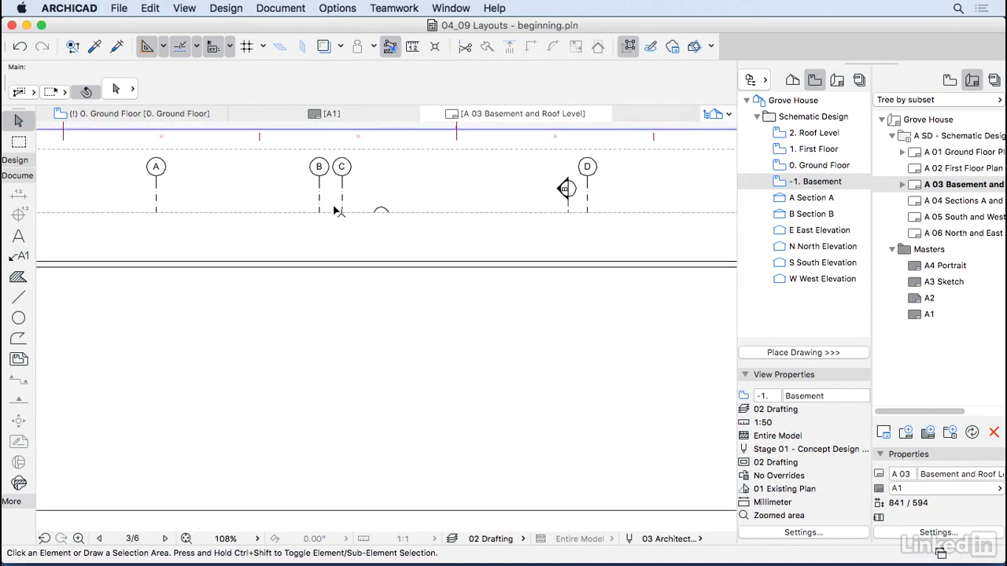
middle_click_drag(290, 225, 456, 250)
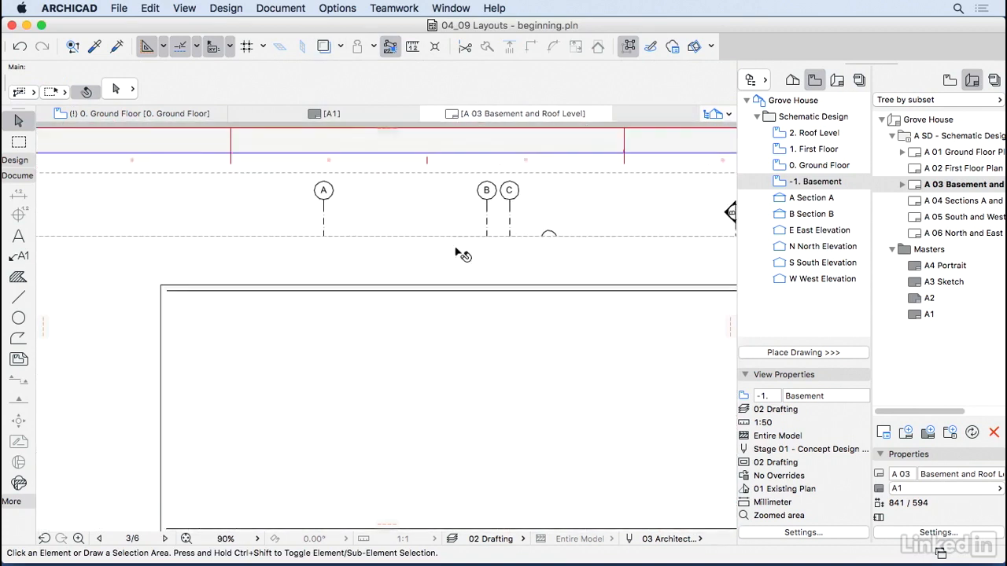
Step: Shift the main Roof Level drawing's content slightly down within its frame, away from the upper frame edge
left_click(163, 289)
left_click(163, 288)
left_click(195, 292)
scroll(296, 423, "down", 1)
middle_click_drag(297, 423, 304, 273)
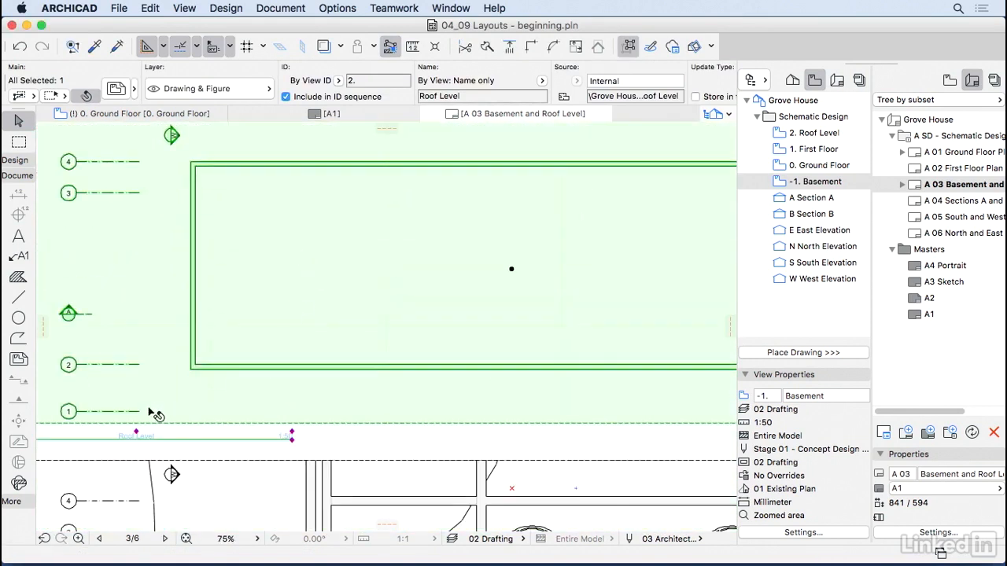
scroll(93, 417, "down", 2)
middle_click_drag(281, 328, 245, 385)
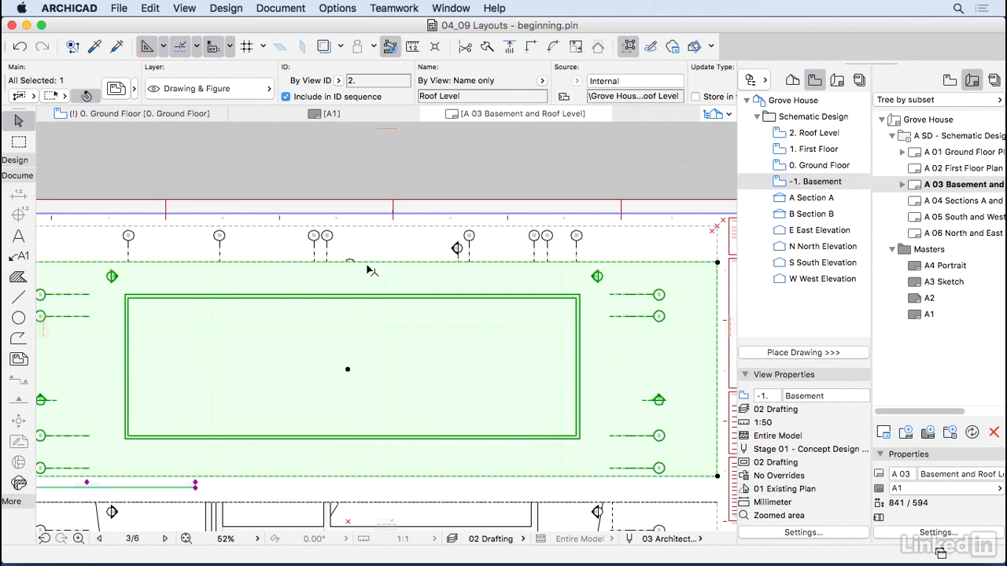
Step: Lower the main Roof Level drawing's upper frame edge slightly and extend the upper strip's lower edge down to meet it
left_click(369, 269)
left_click(371, 268)
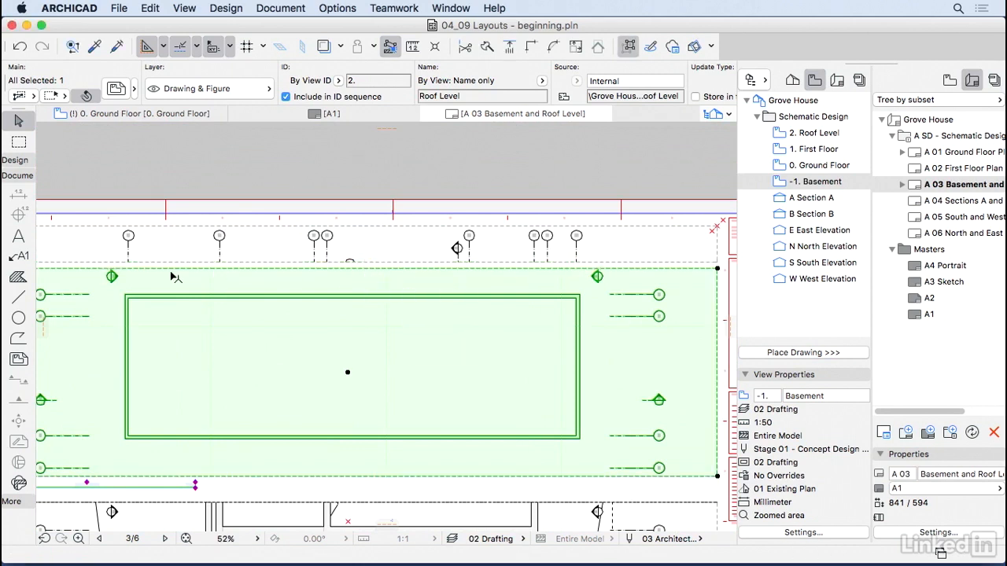
scroll(204, 271, "up", 4)
left_click(245, 248)
left_click(244, 262)
scroll(625, 253, "down", 3)
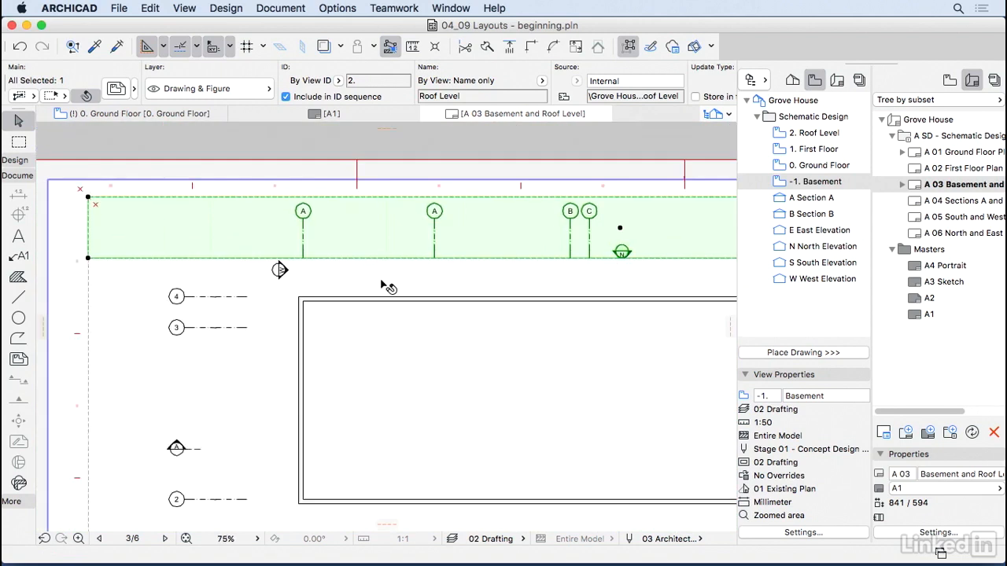
Step: Move the shared edge between the two Roof Level frames a little further down, clear of the north elevation marker
scroll(299, 269, "up", 3)
left_click(351, 254)
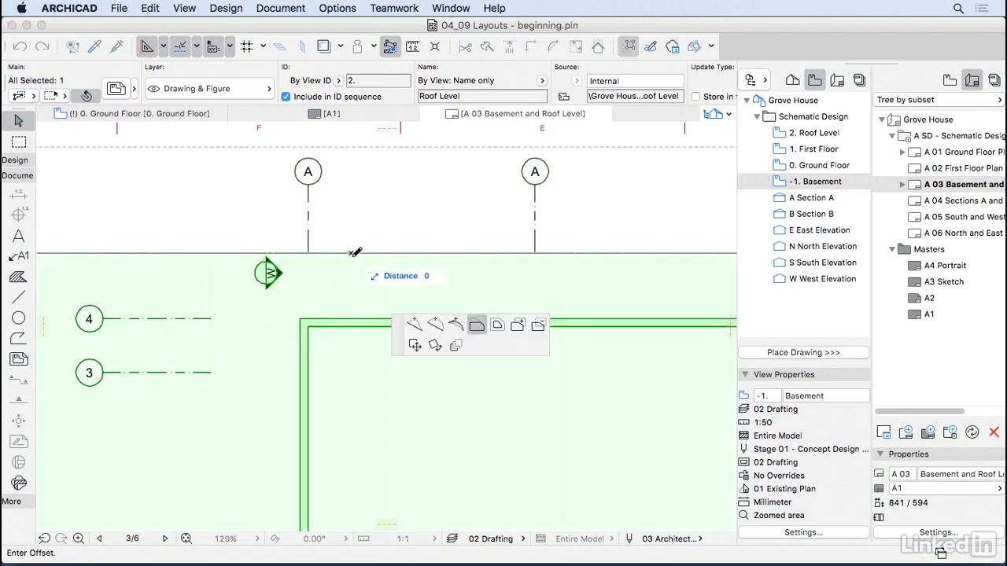
left_click(353, 262)
left_click(358, 254)
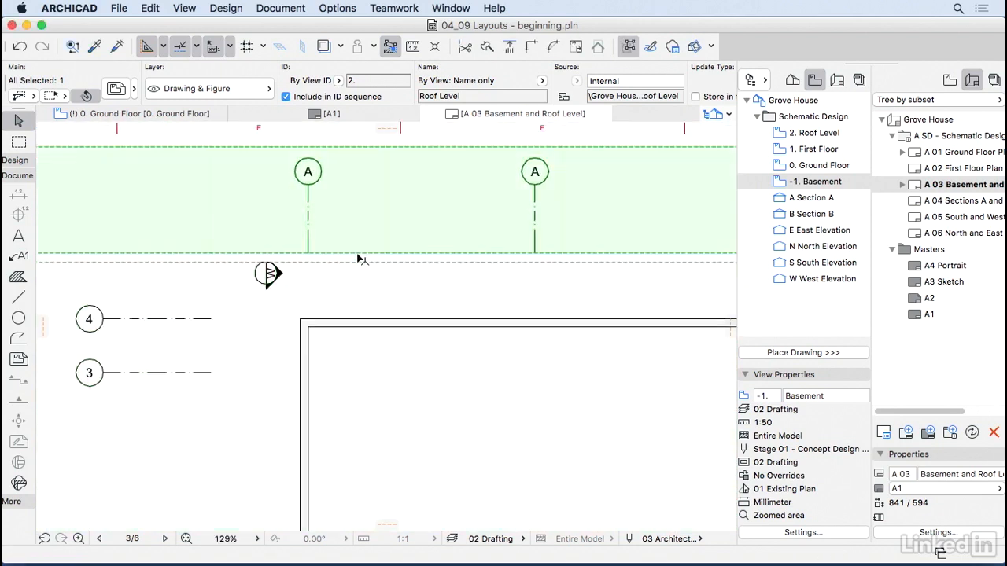
left_click(358, 255)
left_click(344, 287)
scroll(344, 287, "down", 3)
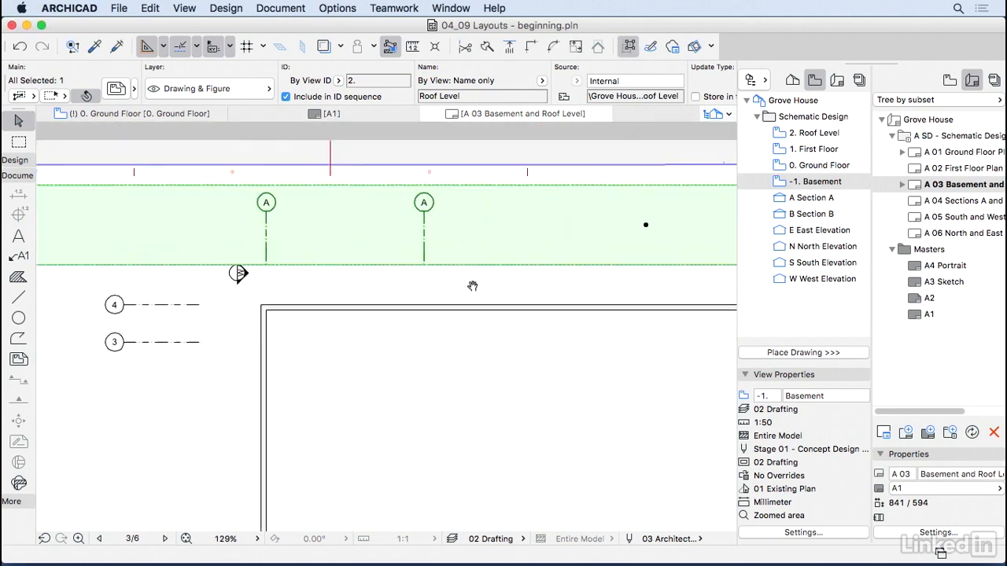
Step: Shift the main Roof Level drawing's content down about 5 mm within its frame, keeping it vertically in line
key("Escape")
middle_click_drag(229, 294, 341, 276)
left_click(308, 285)
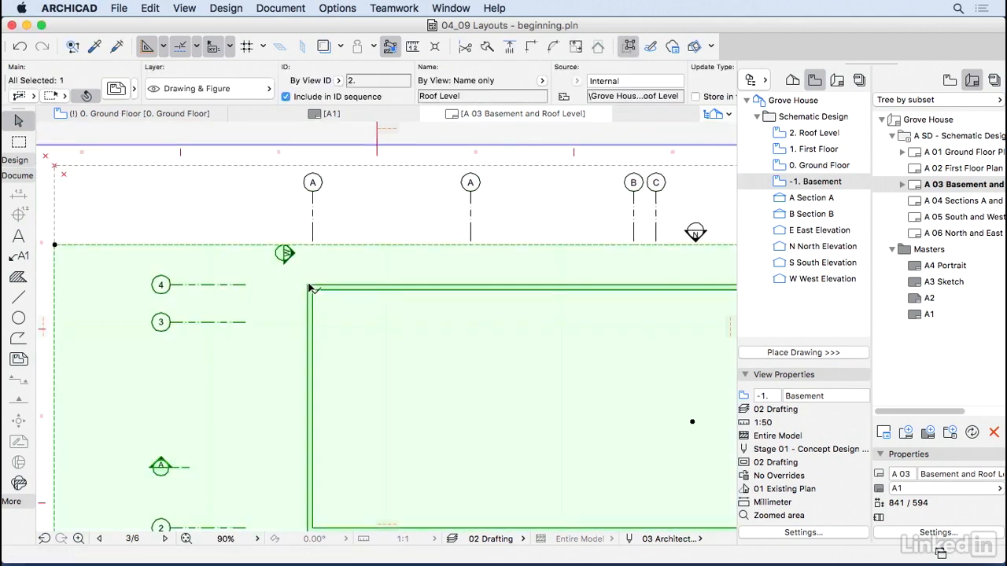
left_click(308, 284)
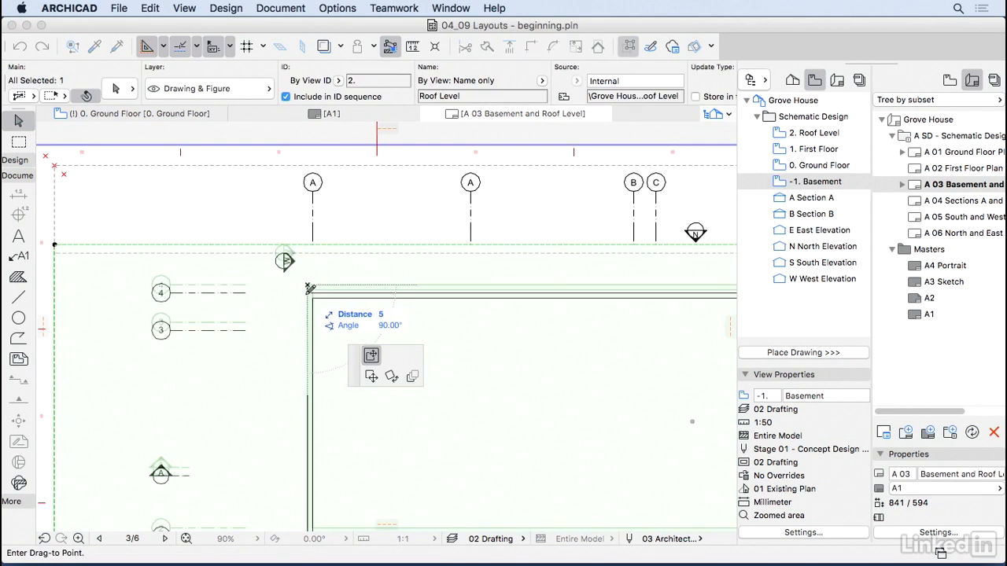
left_click(310, 288)
Step: Lower the main Roof Level drawing's bottom frame edge to just below its lowest side grid markers, above the title
key("Escape")
scroll(307, 284, "down", 1)
middle_click_drag(409, 334, 391, 282)
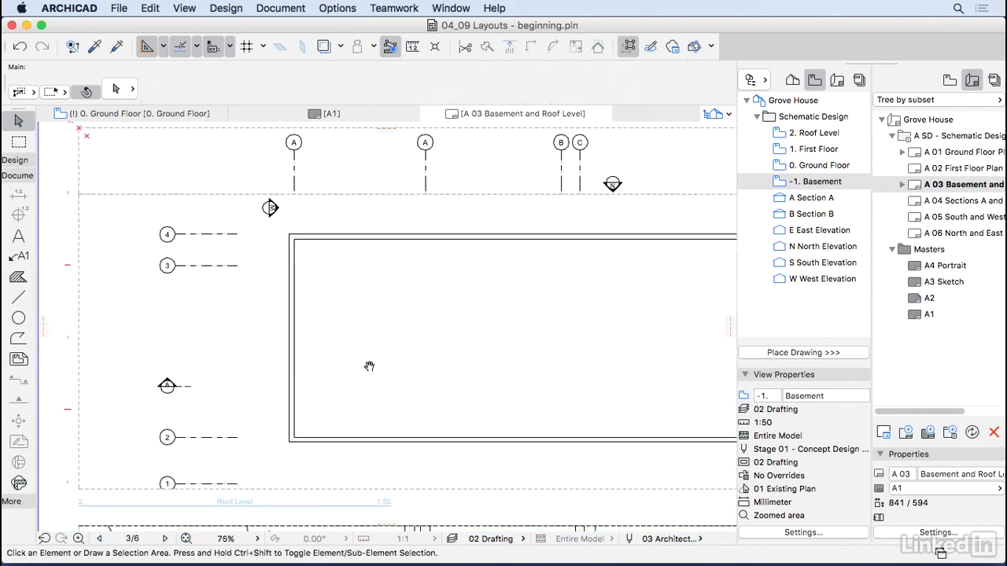
middle_click_drag(399, 467, 408, 354)
left_click(430, 375)
left_click(437, 380)
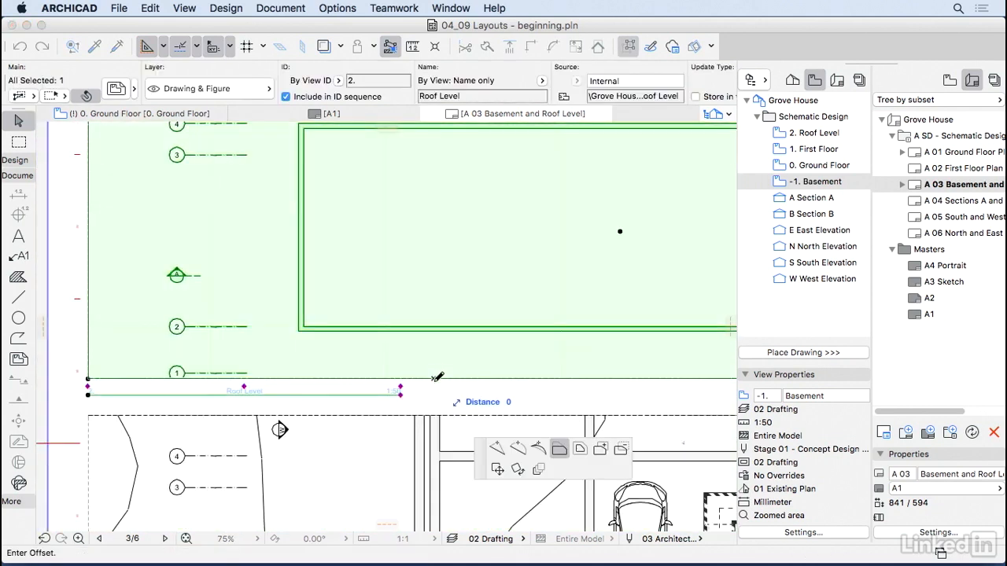
left_click(438, 388)
key("Escape")
scroll(514, 328, "down", 4)
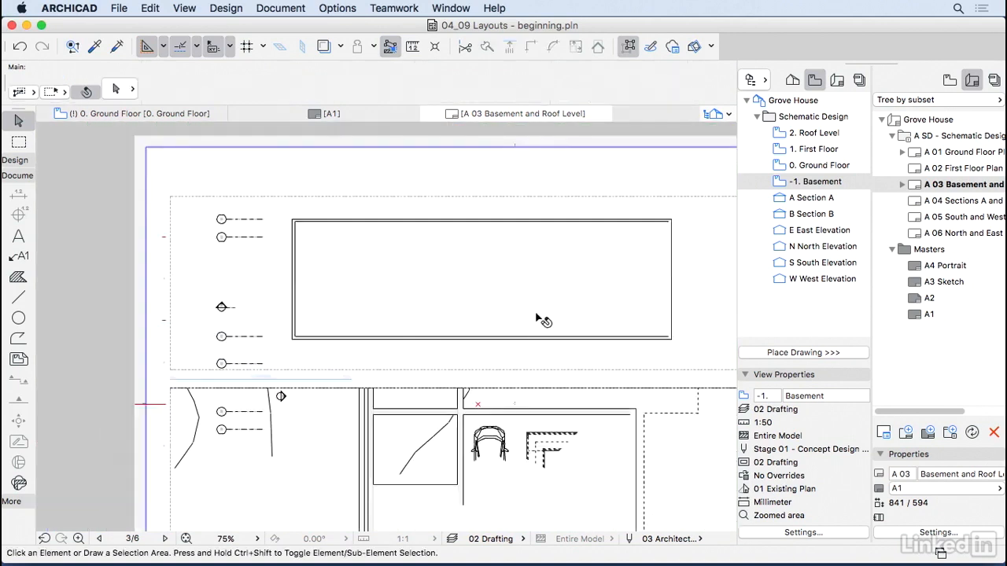
mouse_move(591, 315)
middle_mouse_down()
mouse_move(489, 319)
mouse_move(510, 314)
middle_mouse_up()
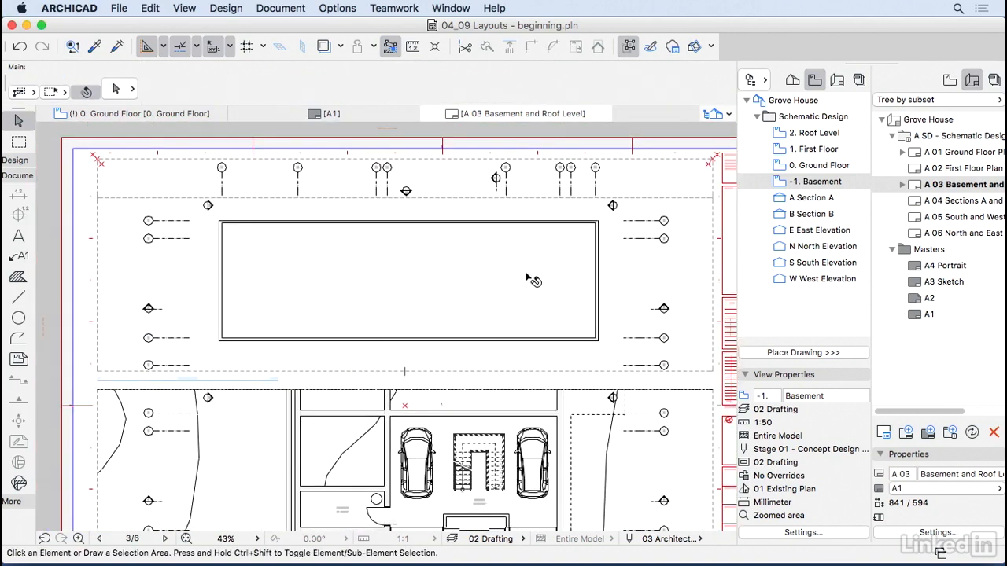
left_click(350, 175)
left_click(274, 222, "shift")
left_click(226, 148)
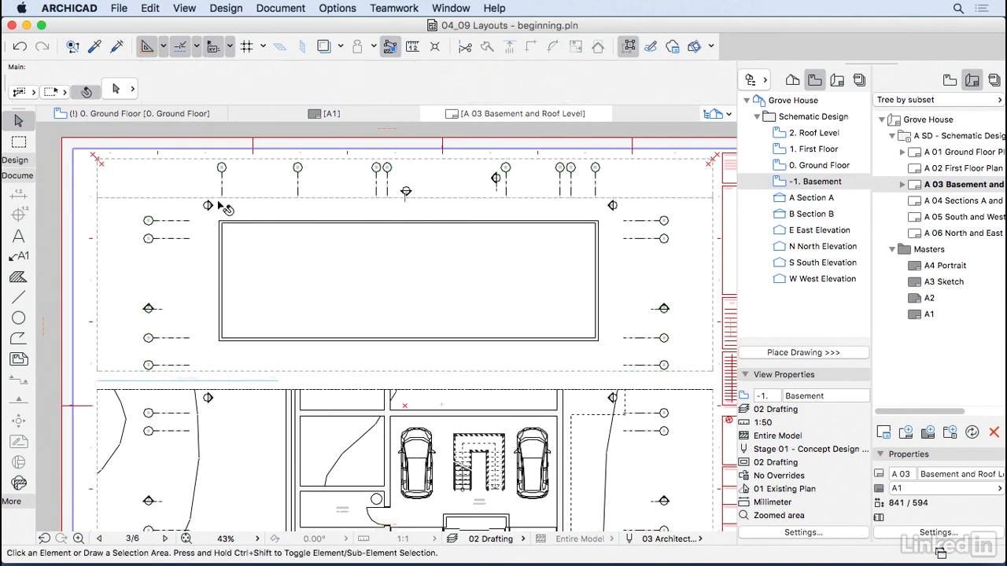